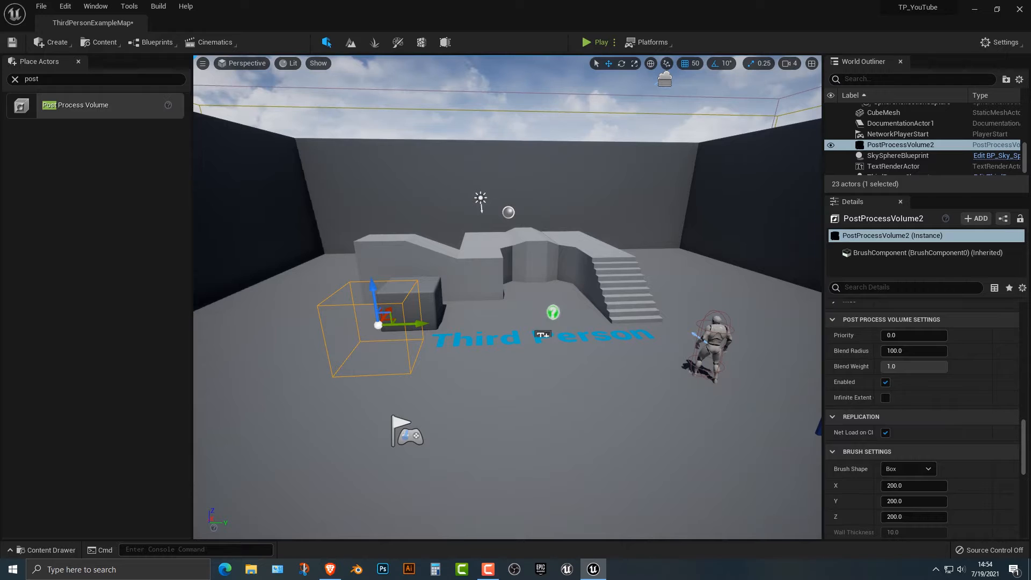
Enable Infinite Extent in the selected post process volume's settings.
{"action": "left_click", "coordinate": [886, 398]}
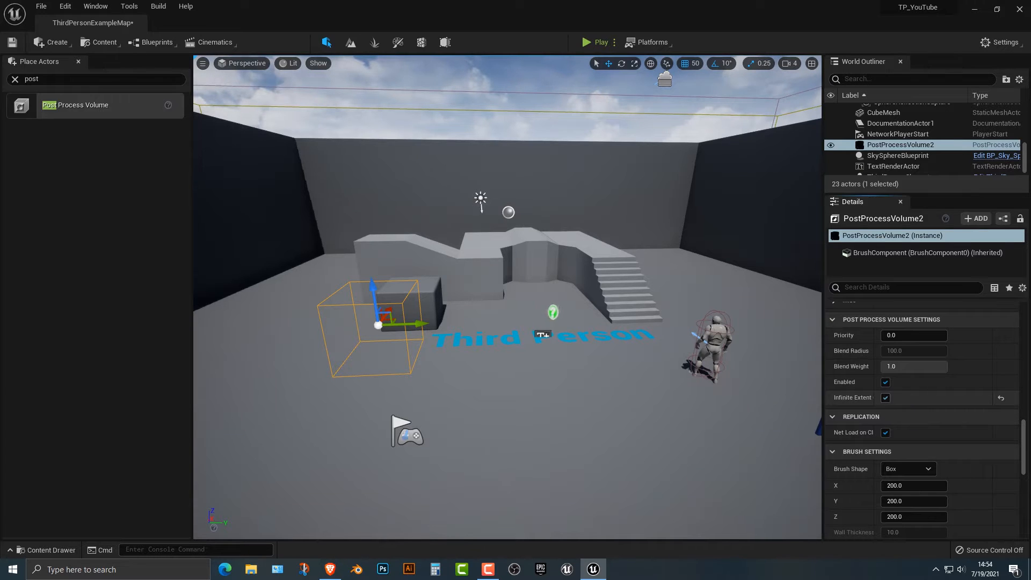
{"action": "scroll", "coordinate": [923, 419], "scroll_direction": "up", "scroll_amount": 10}
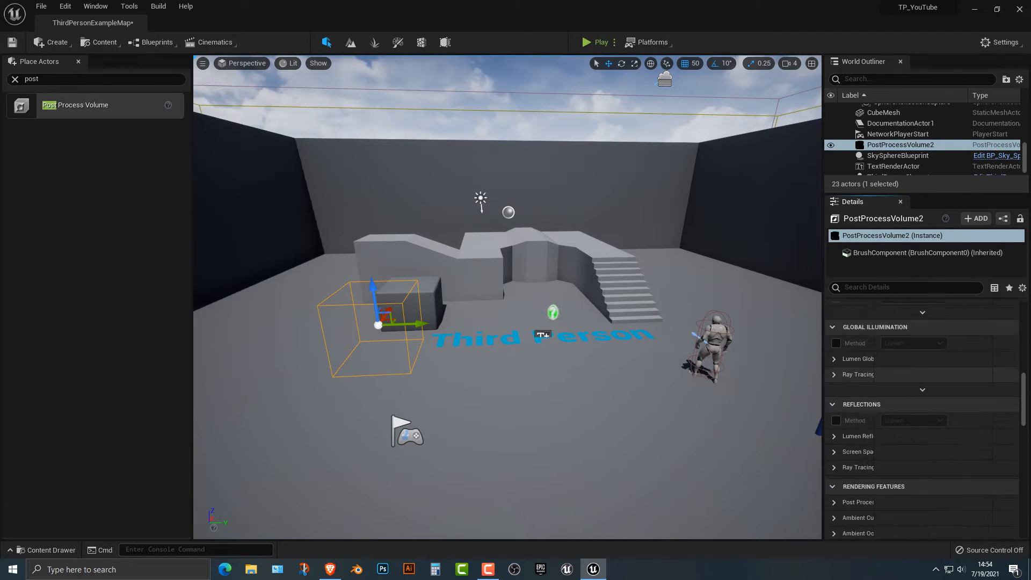
{"action": "scroll", "coordinate": [924, 419], "scroll_direction": "up", "scroll_amount": 4}
{"action": "scroll", "coordinate": [924, 419], "scroll_direction": "up", "scroll_amount": 8}
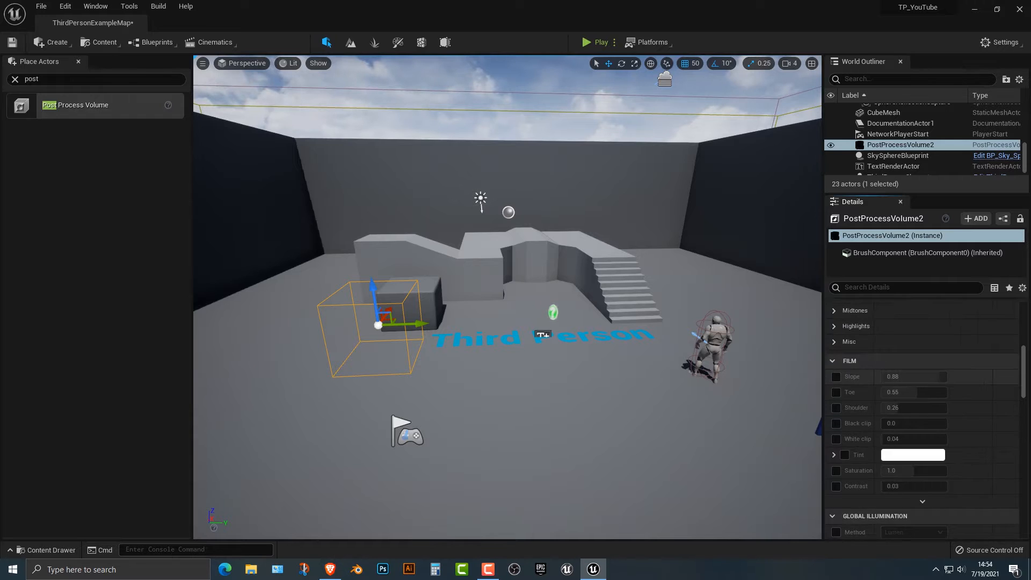
{"action": "scroll", "coordinate": [924, 419], "scroll_direction": "up", "scroll_amount": 2}
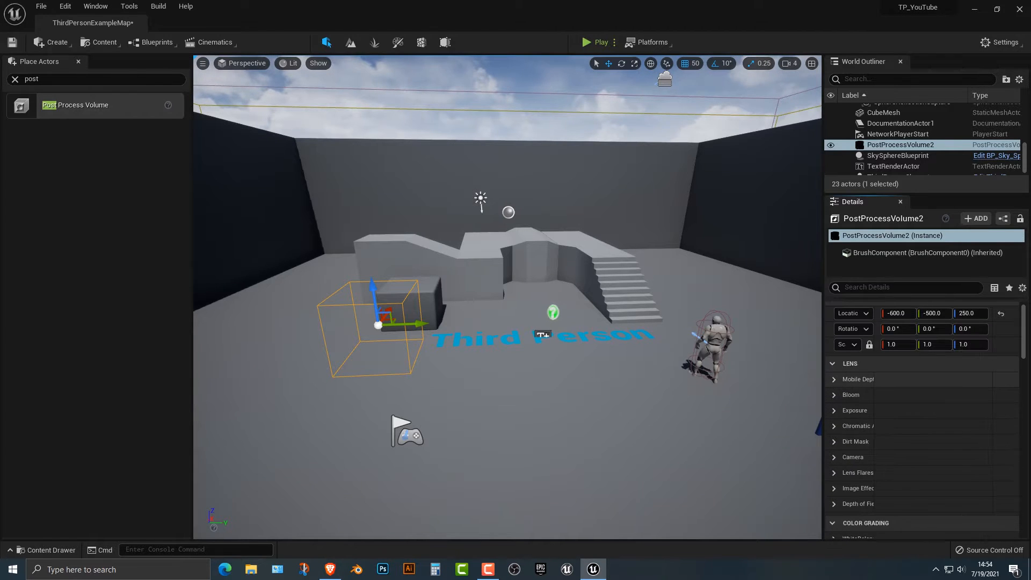
{"action": "scroll", "coordinate": [924, 418], "scroll_direction": "up", "scroll_amount": 1}
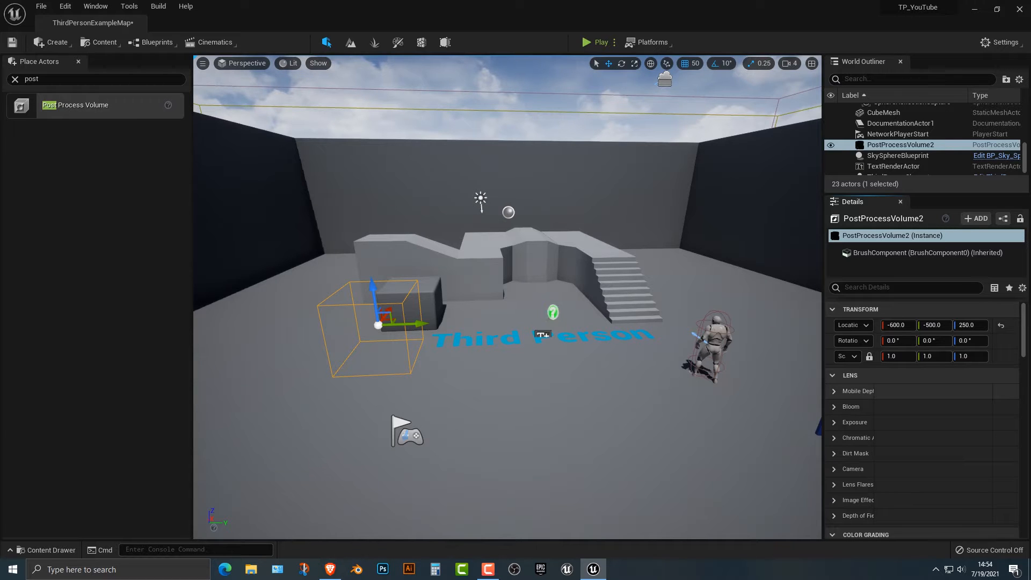
{"action": "scroll", "coordinate": [924, 386], "scroll_direction": "down", "scroll_amount": 2}
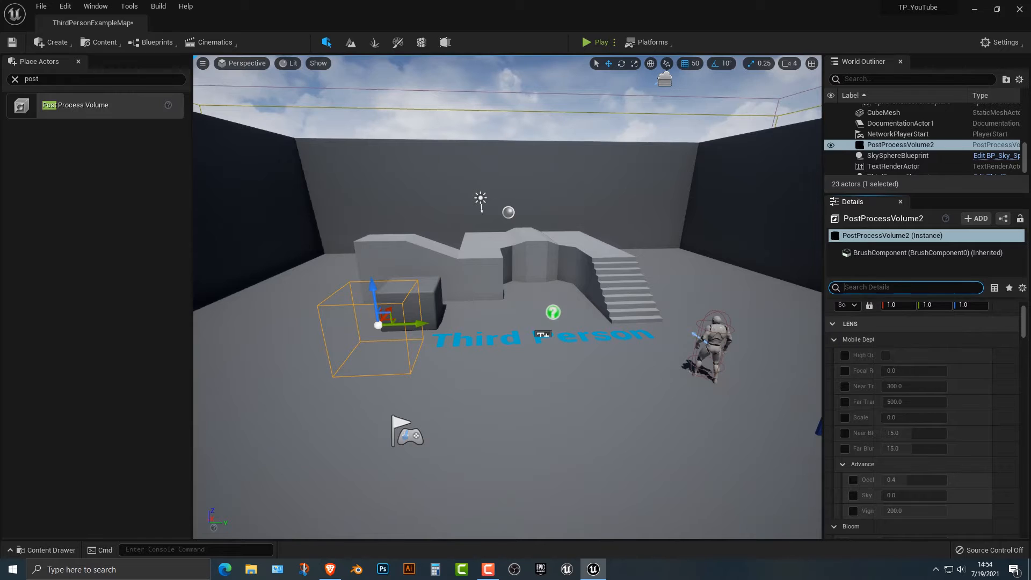
Filter the post process volume's properties by "satur".
{"action": "type", "text": "satru"}
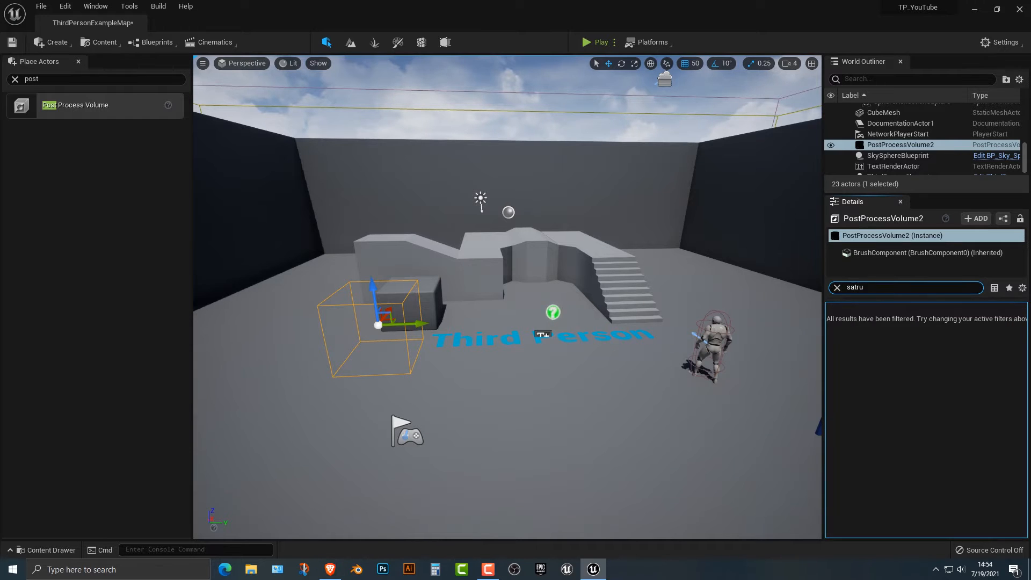
{"action": "key", "text": "BackSpace"}
{"action": "key", "text": "BackSpace"}
{"action": "type", "text": "u"}
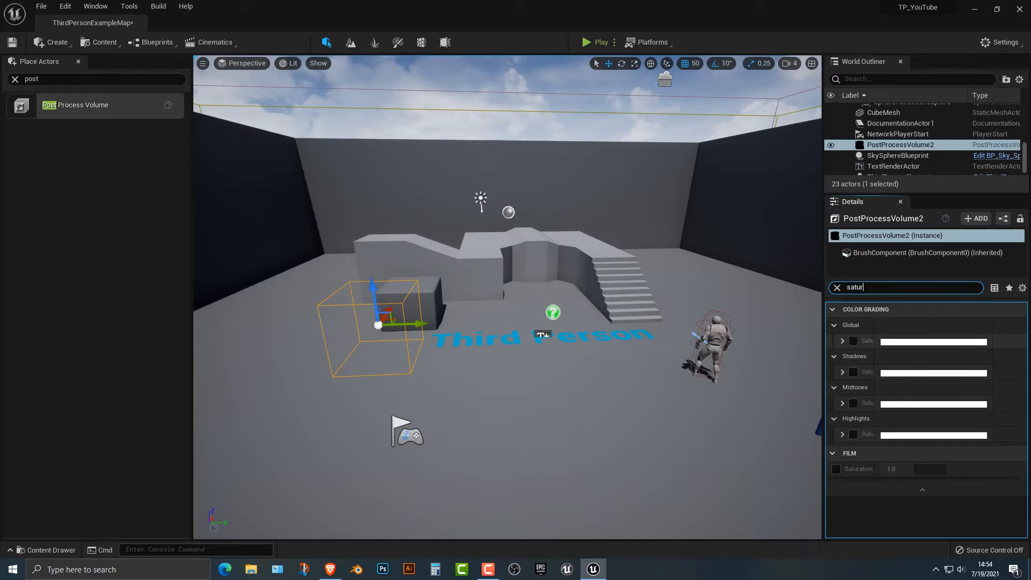
{"action": "left_click", "coordinate": [842, 341]}
{"action": "left_click", "coordinate": [842, 340]}
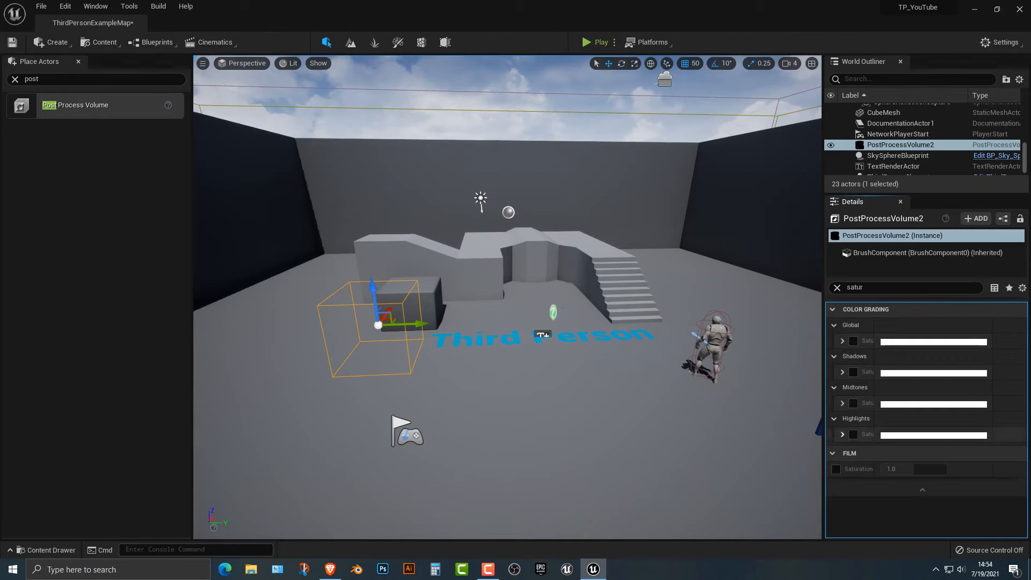
{"action": "left_click", "coordinate": [836, 468]}
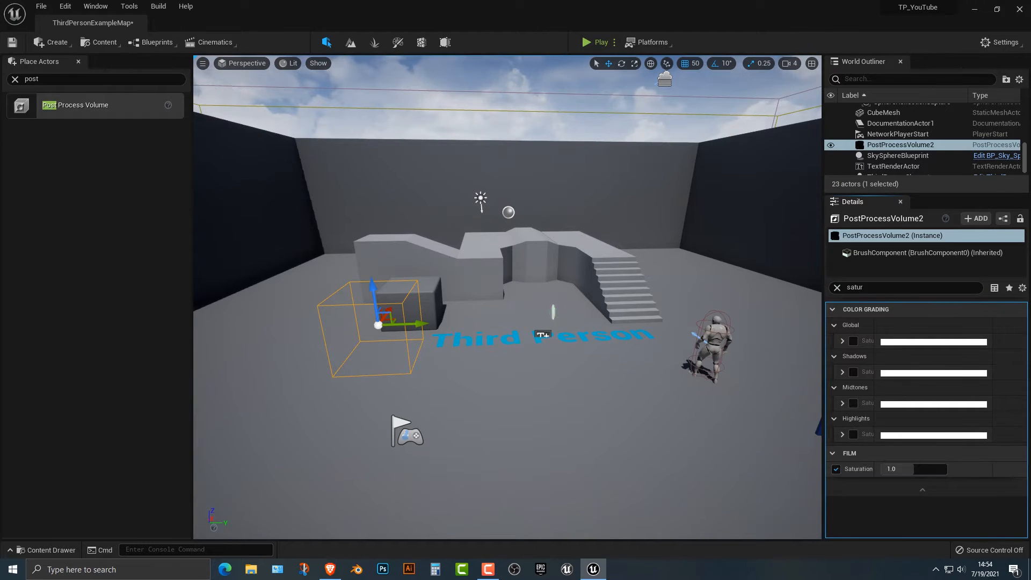
{"action": "left_click", "coordinate": [836, 469]}
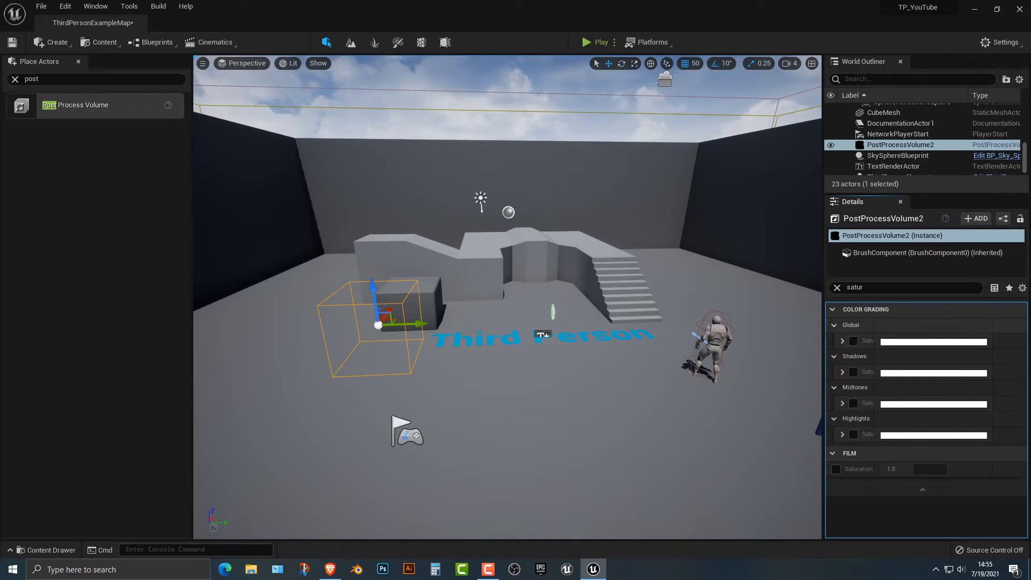
Enable the Global color grading Saturation override and set its R, G, B and Y values to 0.0.
{"action": "left_click", "coordinate": [842, 340]}
{"action": "left_click", "coordinate": [853, 340]}
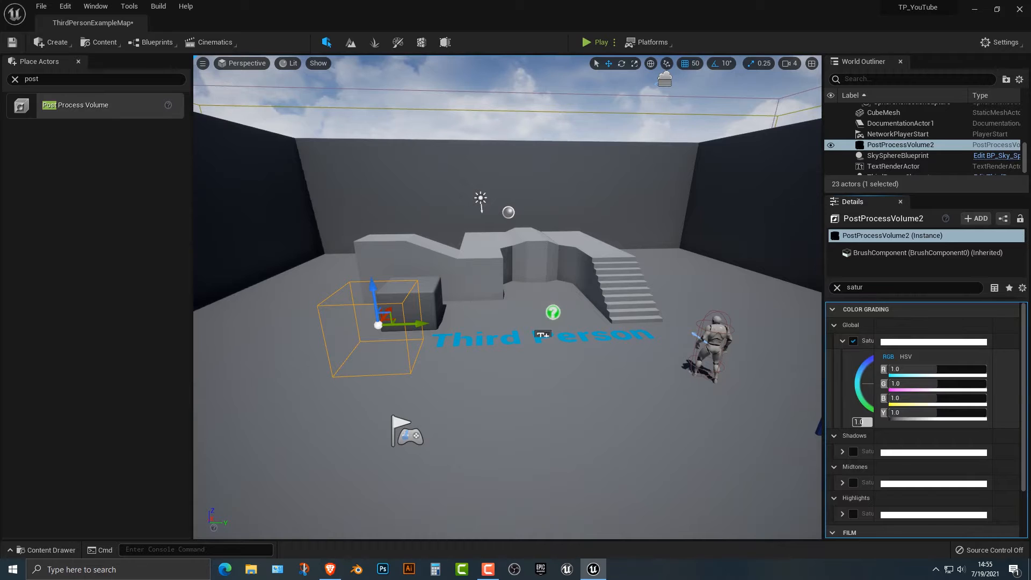
{"action": "left_click_drag", "start_coordinate": [938, 383], "coordinate": [890, 369]}
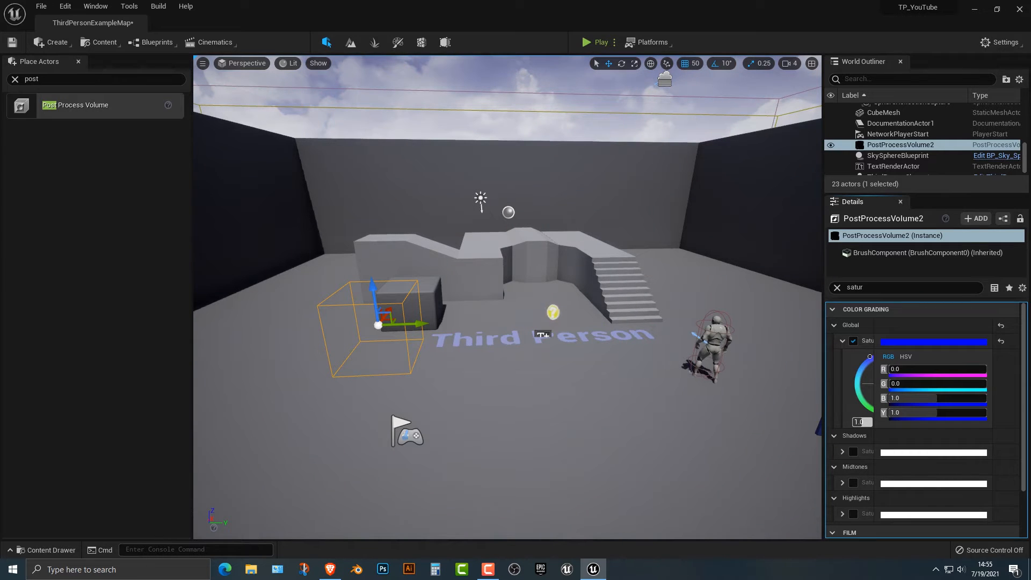
{"action": "left_click_drag", "start_coordinate": [938, 398], "coordinate": [891, 398]}
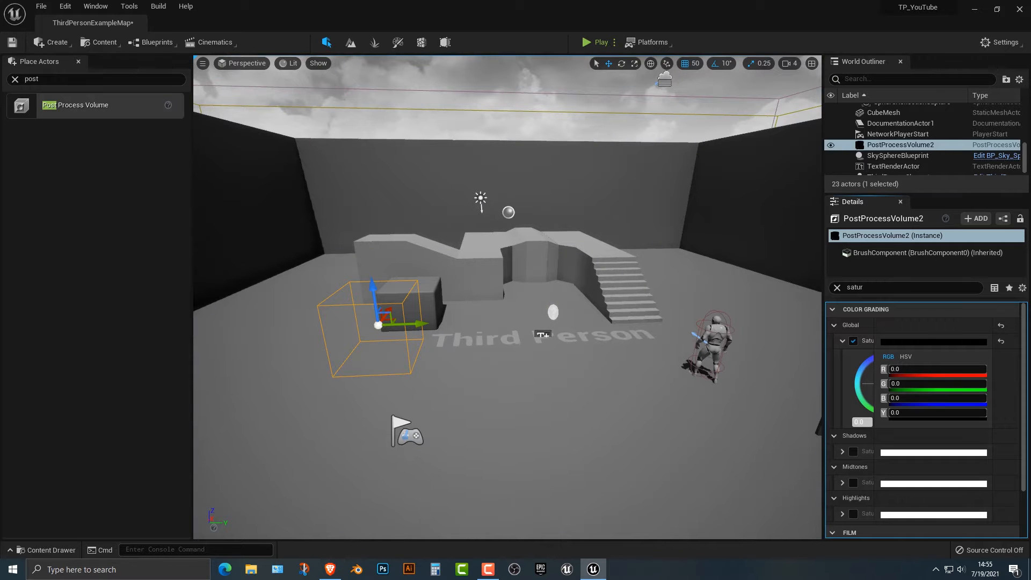
Raise the global saturation's R, Y, B and G values to 2.0 each.
{"action": "mouse_move", "coordinate": [508, 297]}
{"action": "right_mouse_down"}
{"action": "mouse_move", "coordinate": [376, 247]}
{"action": "mouse_move", "coordinate": [398, 119]}
{"action": "mouse_move", "coordinate": [559, 225]}
{"action": "mouse_move", "coordinate": [462, 323]}
{"action": "mouse_move", "coordinate": [510, 309]}
{"action": "right_mouse_up"}
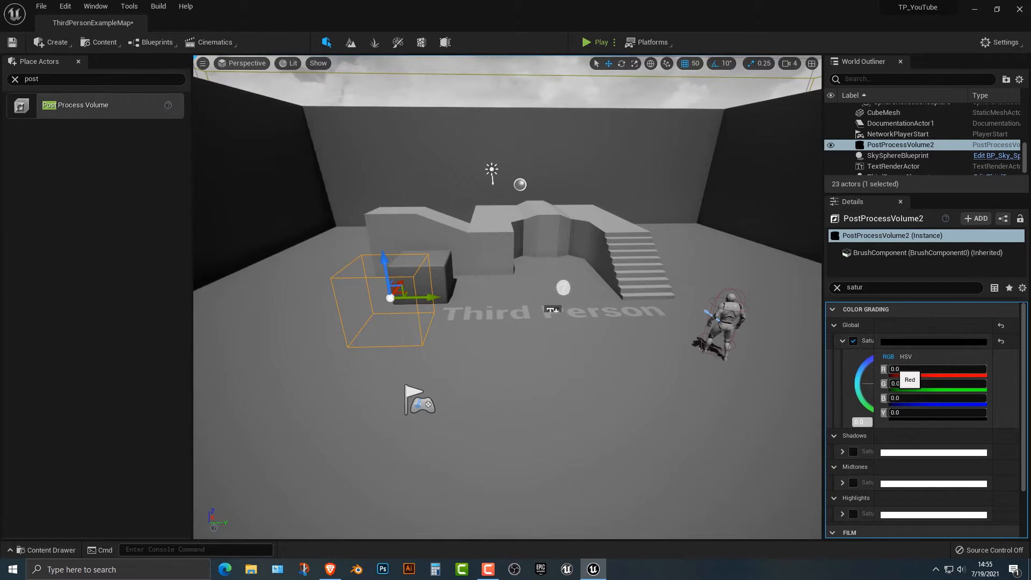
{"action": "left_click_drag", "start_coordinate": [913, 371], "coordinate": [982, 370]}
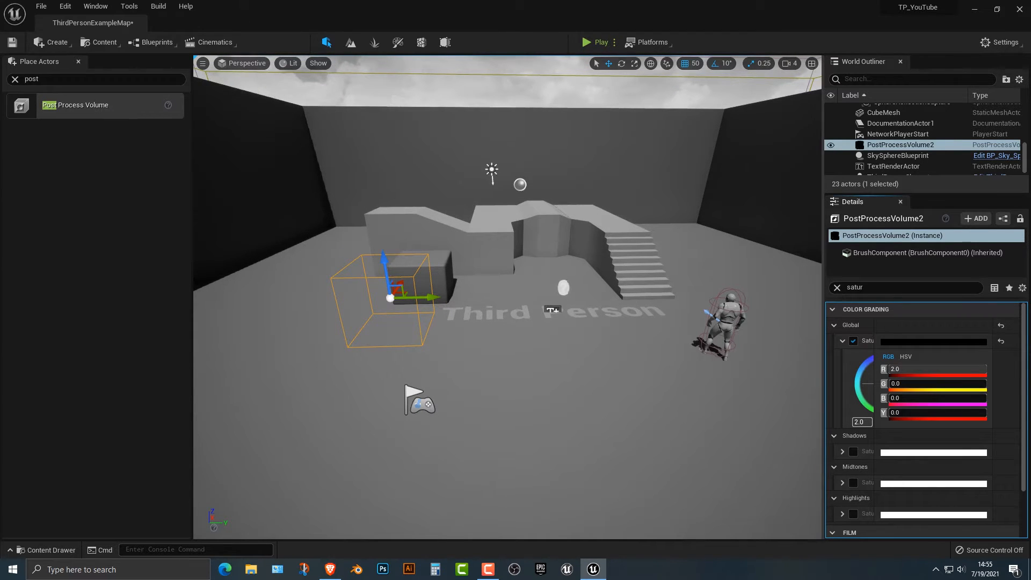
{"action": "right_click_drag", "start_coordinate": [570, 287], "coordinate": [546, 268]}
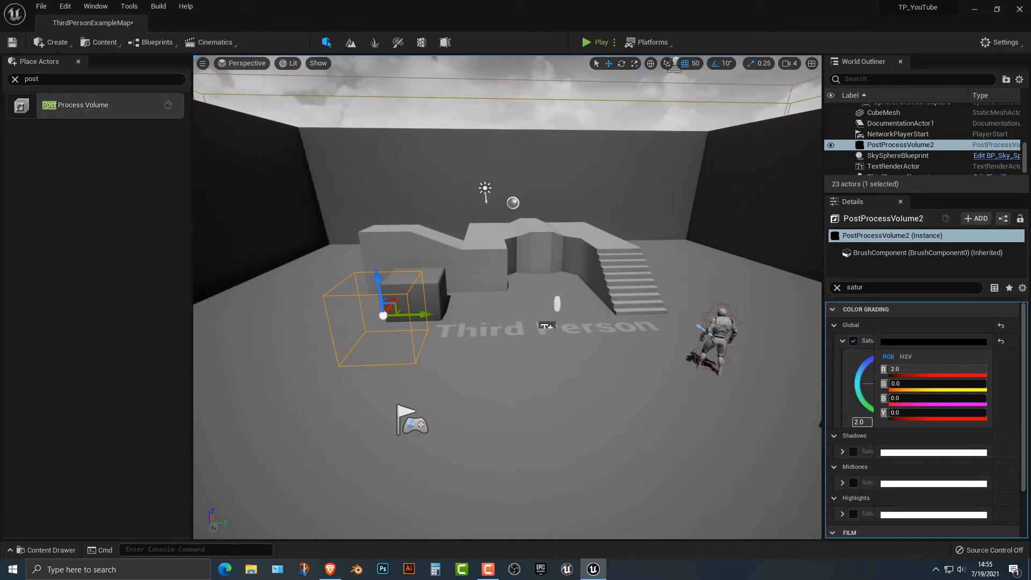
{"action": "left_click_drag", "start_coordinate": [913, 413], "coordinate": [983, 413]}
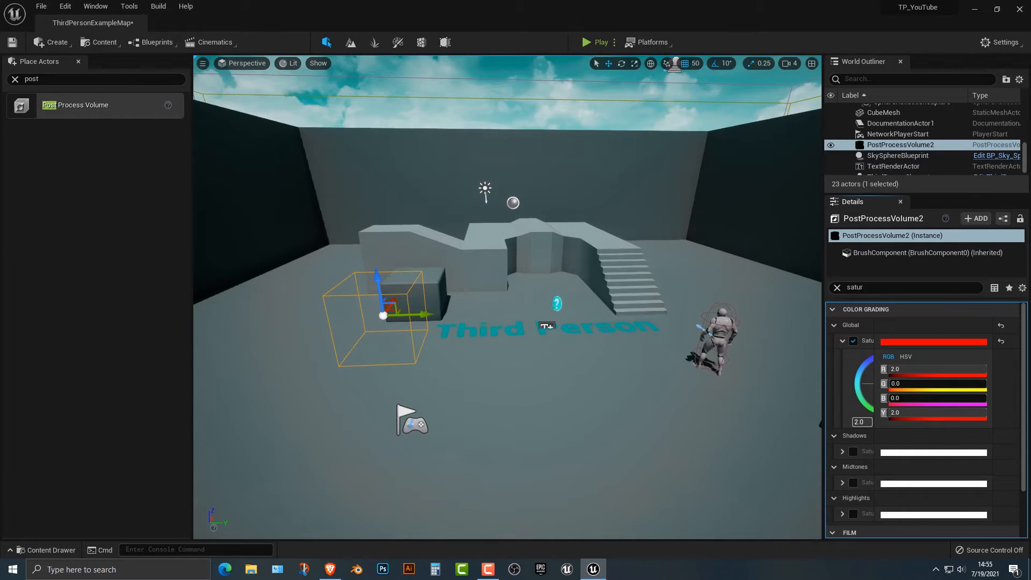
{"action": "left_click_drag", "start_coordinate": [913, 398], "coordinate": [982, 398]}
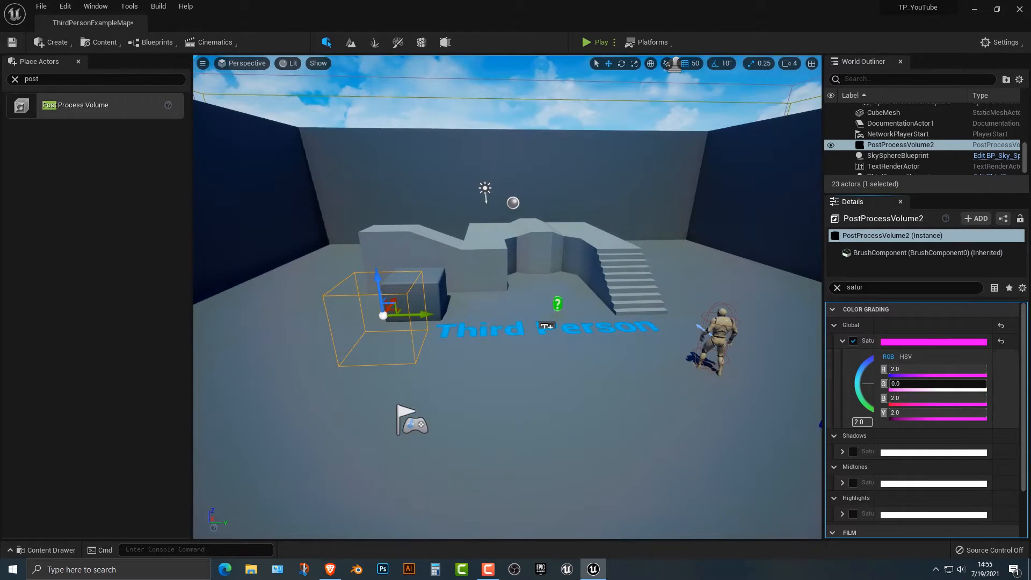
{"action": "left_click_drag", "start_coordinate": [912, 384], "coordinate": [983, 384]}
Set the global saturation's green and red values to 0.0.
{"action": "right_click_drag", "start_coordinate": [618, 323], "coordinate": [558, 264]}
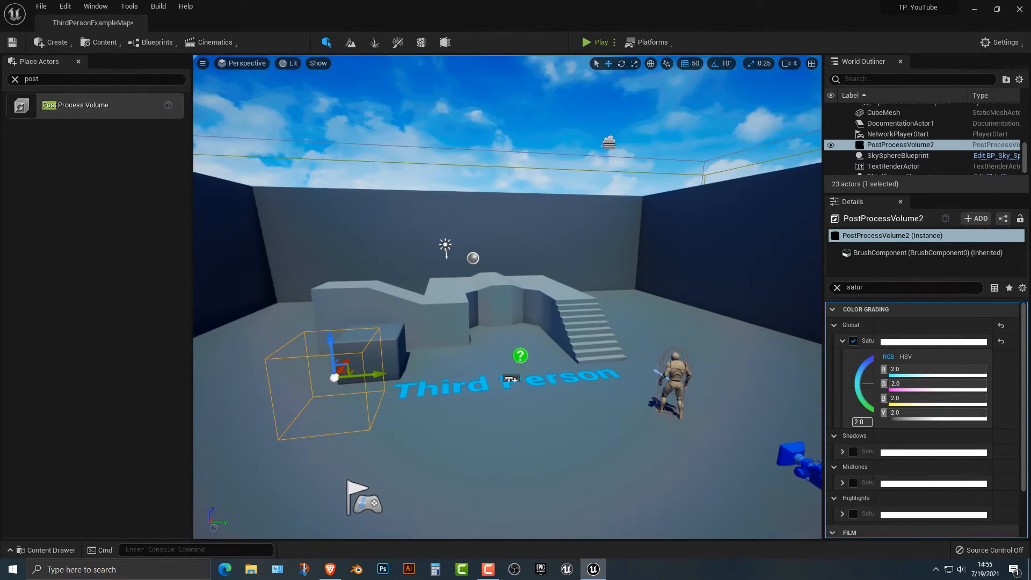
{"action": "left_click_drag", "start_coordinate": [962, 383], "coordinate": [893, 383]}
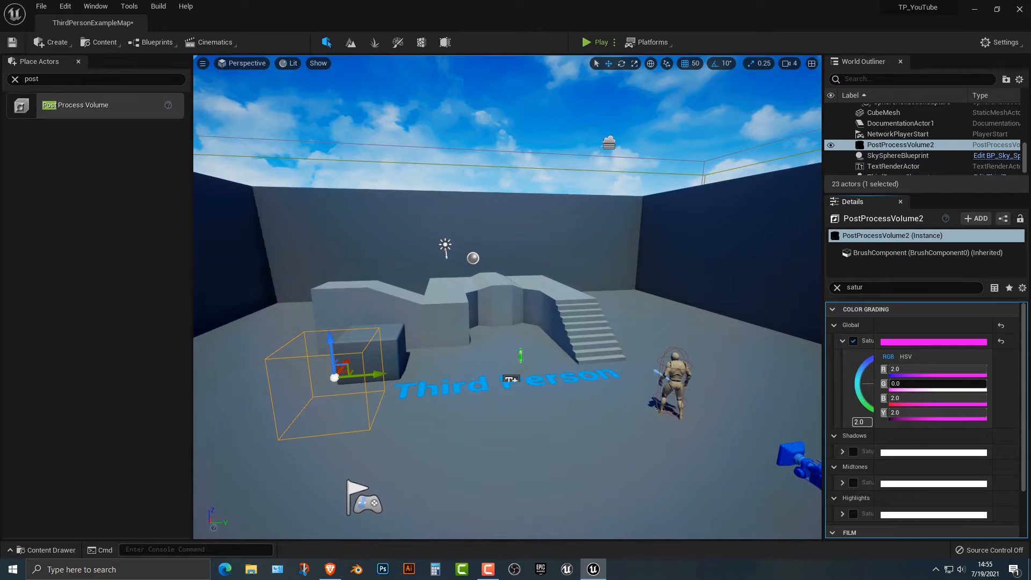
{"action": "left_click_drag", "start_coordinate": [985, 398], "coordinate": [890, 369]}
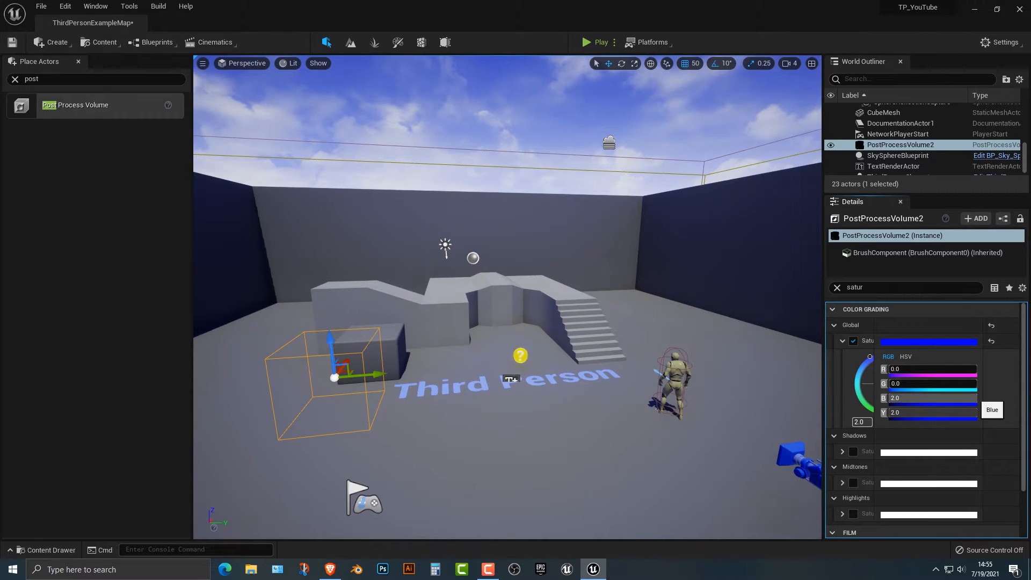
Select the level's floor, clear the property filter, and open its CubeMaterial for editing.
{"action": "left_click", "coordinate": [597, 451]}
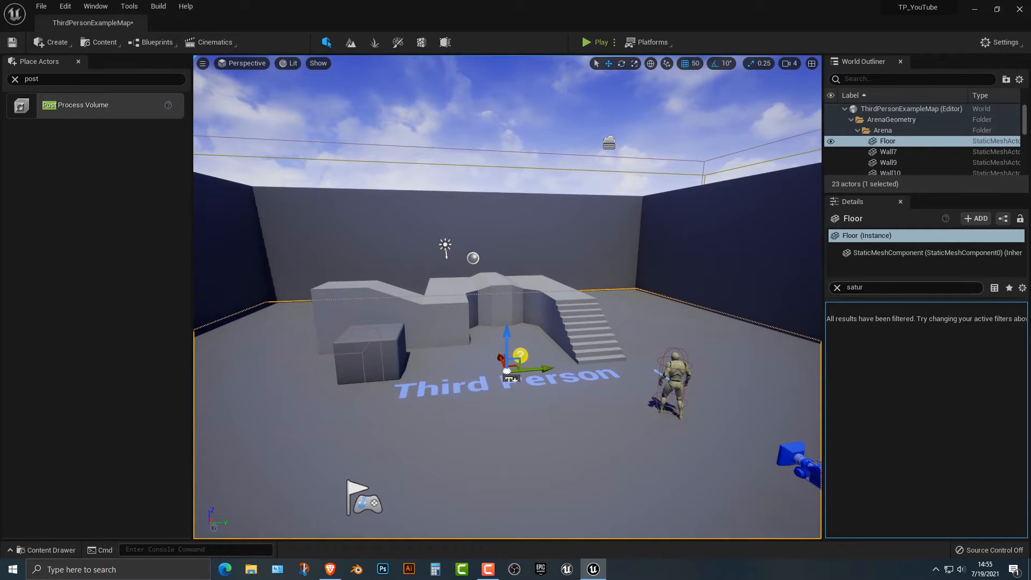
{"action": "left_click", "coordinate": [837, 288]}
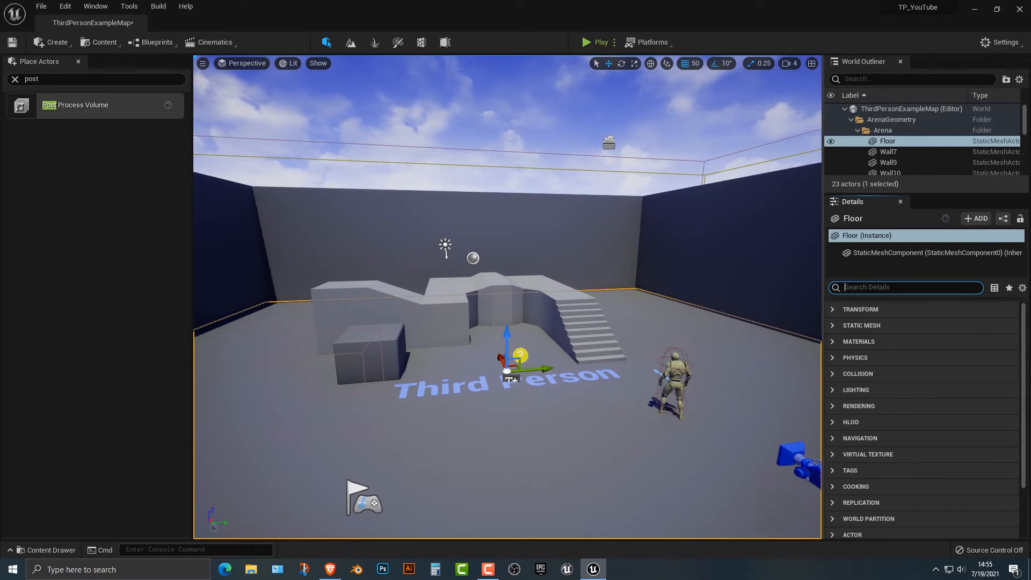
{"action": "scroll", "coordinate": [507, 297], "scroll_direction": "up", "scroll_amount": 1}
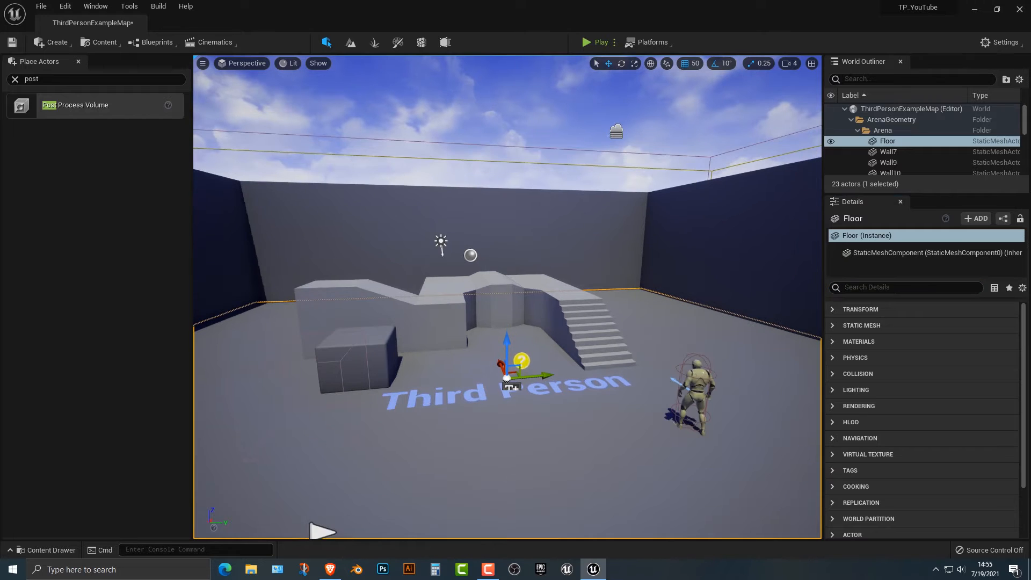
{"action": "scroll", "coordinate": [507, 297], "scroll_direction": "down", "scroll_amount": 2}
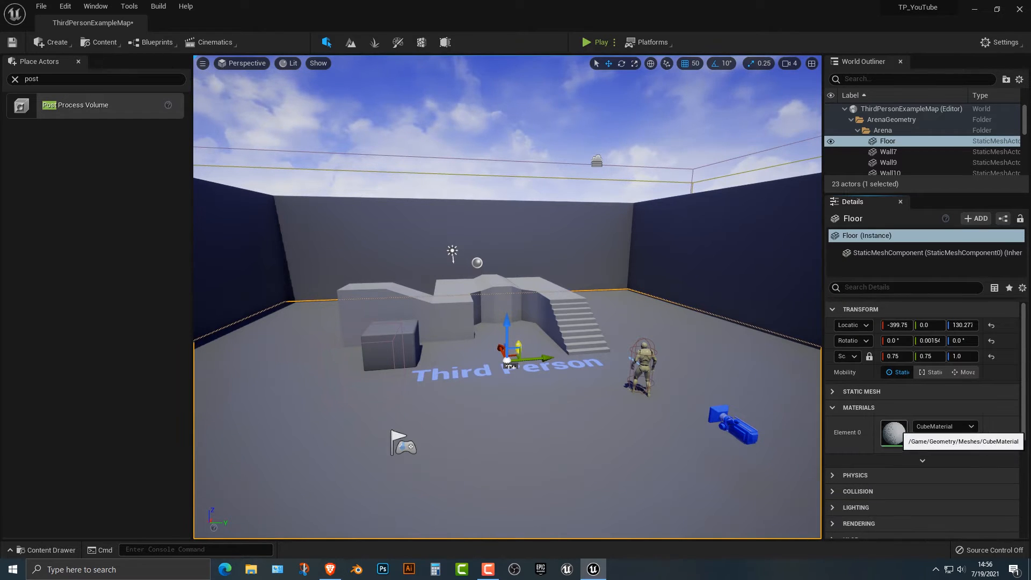
{"action": "double_click", "coordinate": [889, 430]}
Change the base color constant of CubeMaterial to bright red, with R 1.0 and G and B about 0.0024, and save the material.
{"action": "double_click", "coordinate": [364, 115]}
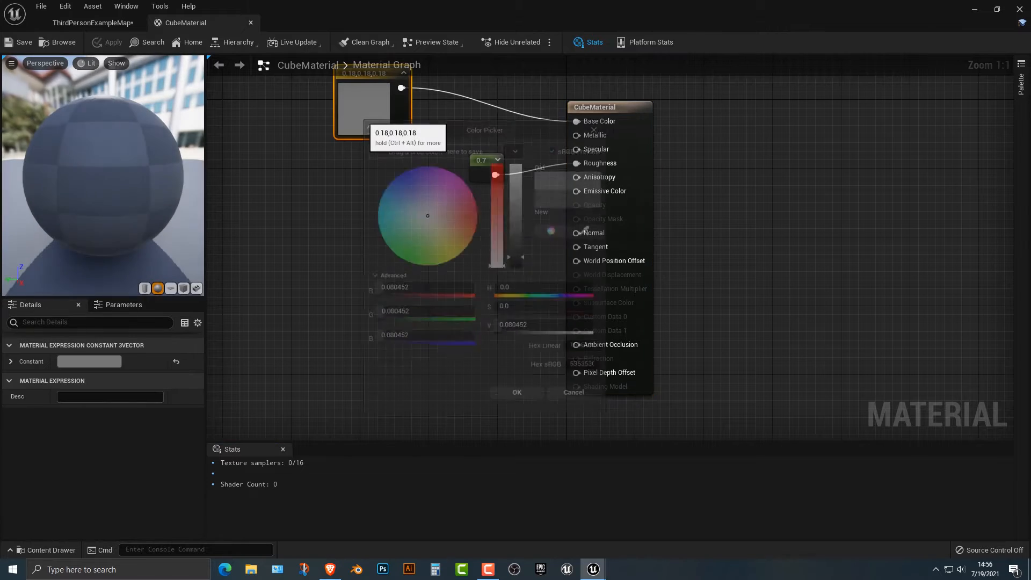
{"action": "left_click_drag", "start_coordinate": [429, 218], "coordinate": [416, 169]}
{"action": "left_click_drag", "start_coordinate": [521, 251], "coordinate": [522, 146]}
{"action": "mouse_move", "coordinate": [472, 208]}
{"action": "left_mouse_down"}
{"action": "mouse_move", "coordinate": [499, 211]}
{"action": "mouse_move", "coordinate": [478, 214]}
{"action": "left_mouse_up"}
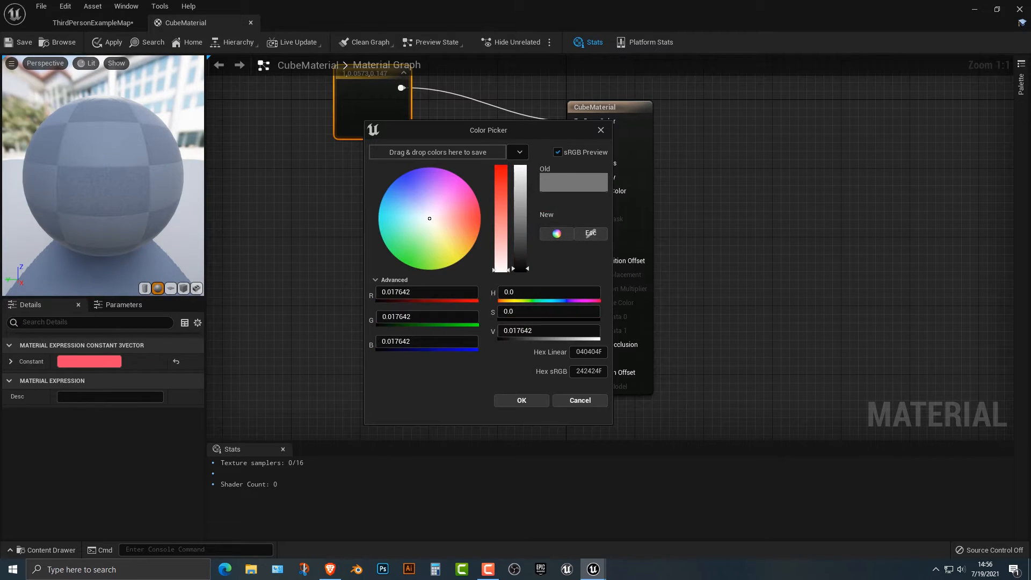
{"action": "left_click", "coordinate": [500, 169]}
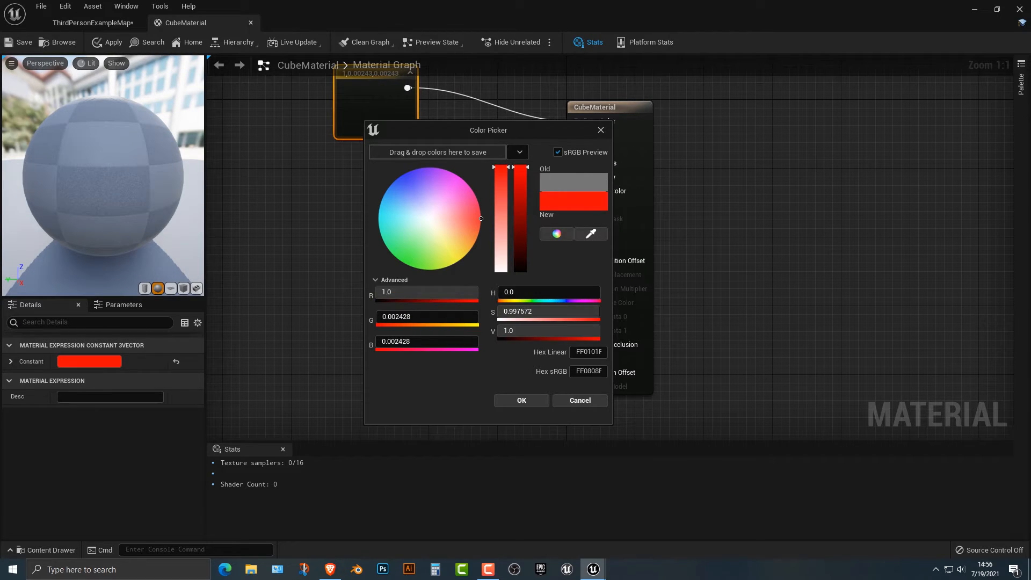
{"action": "left_click", "coordinate": [521, 401]}
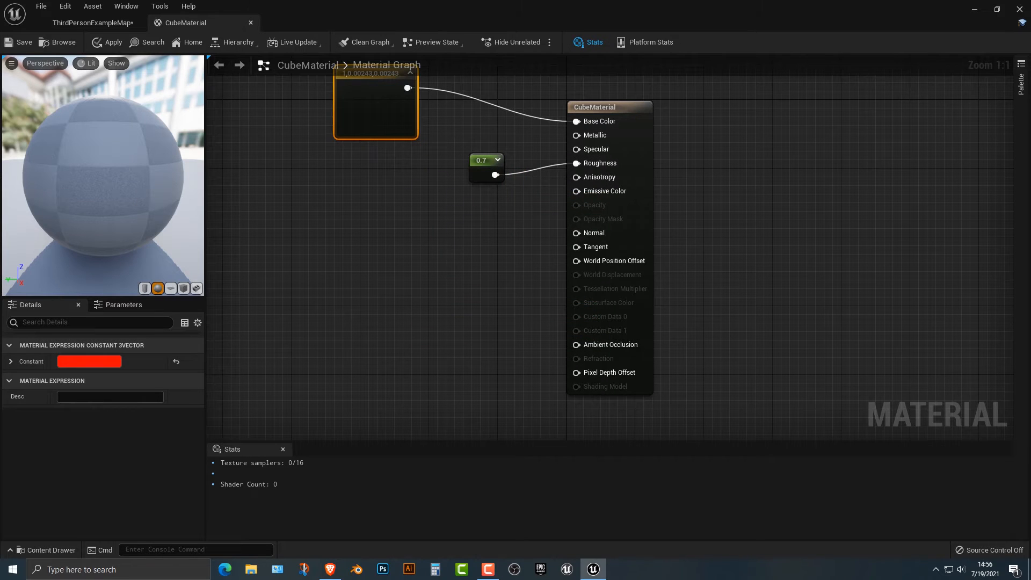
{"action": "left_click", "coordinate": [19, 42]}
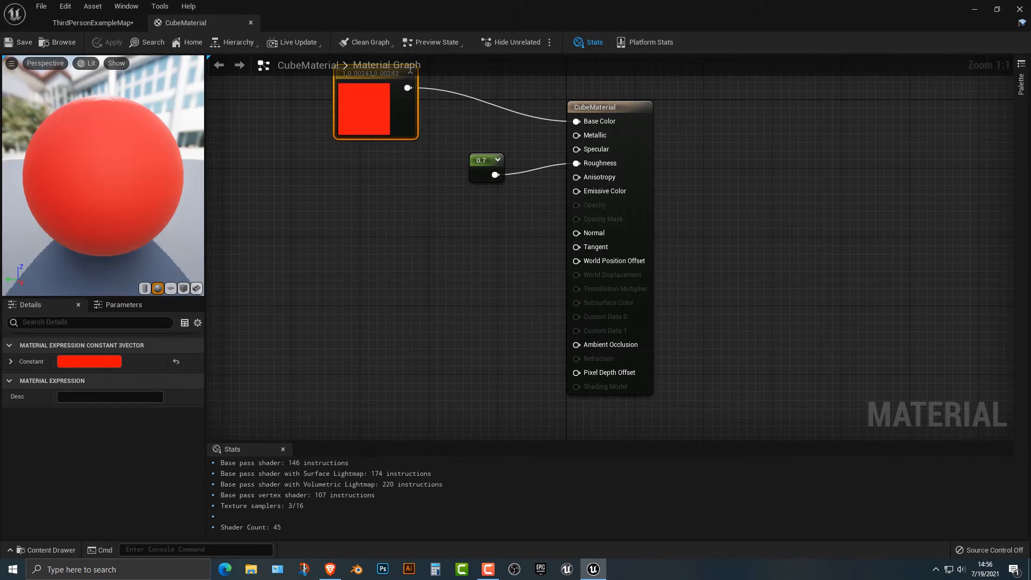
Back in the level, select the post process volume, filter its properties by "sat", and set global saturation R to 2.0 and B to 0.0.
{"action": "left_click", "coordinate": [93, 22]}
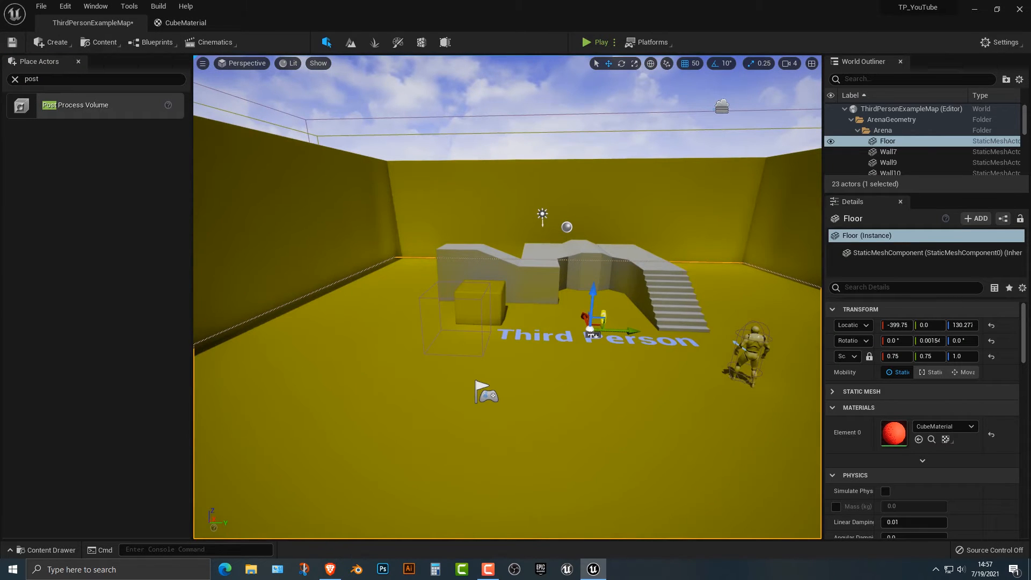
{"action": "left_click", "coordinate": [439, 299]}
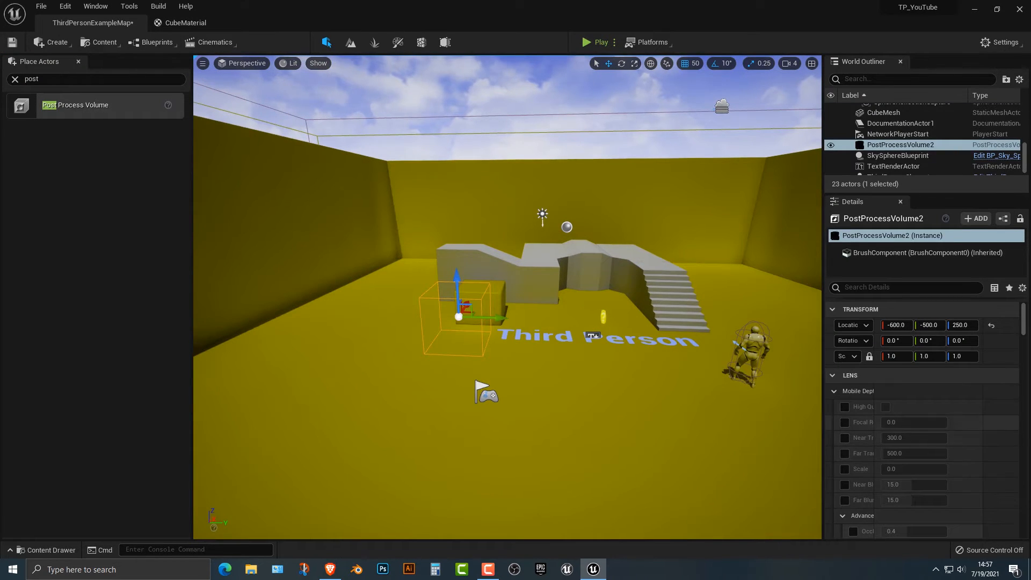
{"action": "left_click", "coordinate": [908, 287]}
{"action": "type", "text": "sat"}
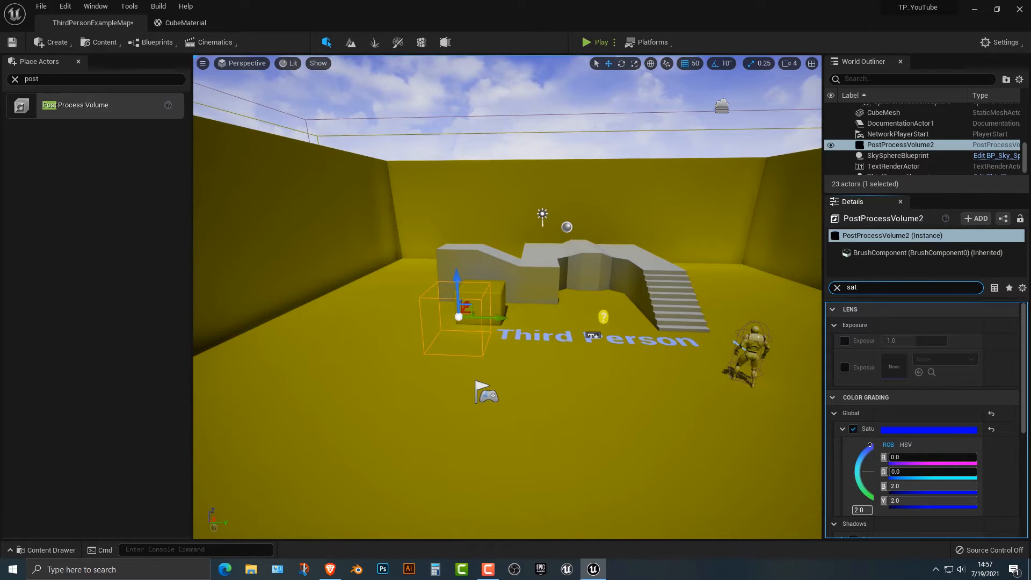
{"action": "left_click_drag", "start_coordinate": [900, 458], "coordinate": [890, 486]}
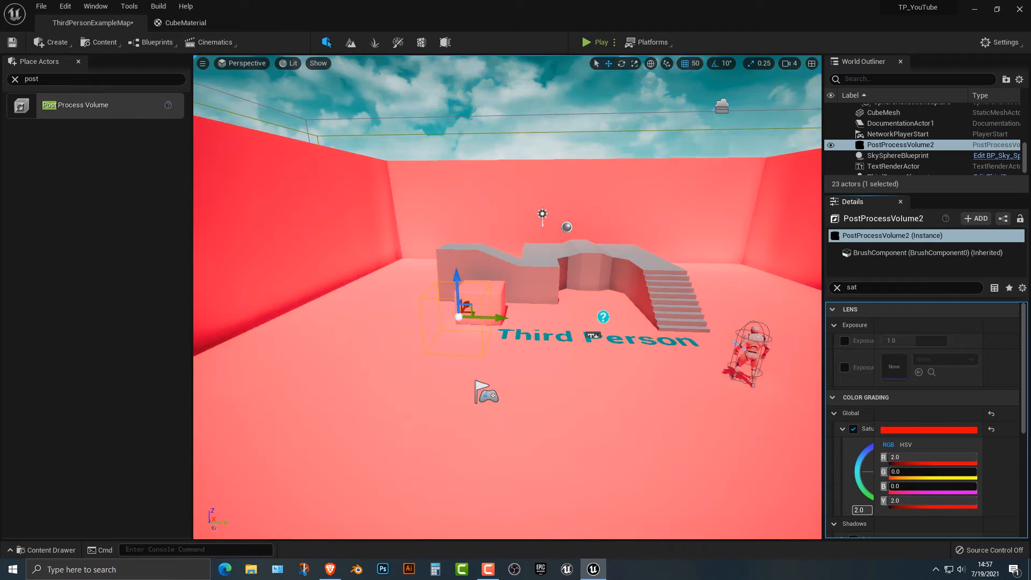
Lower the global saturation's Y value to 1.94, switch off the saturation override, and briefly play the level.
{"action": "right_click_drag", "start_coordinate": [590, 322], "coordinate": [621, 325]}
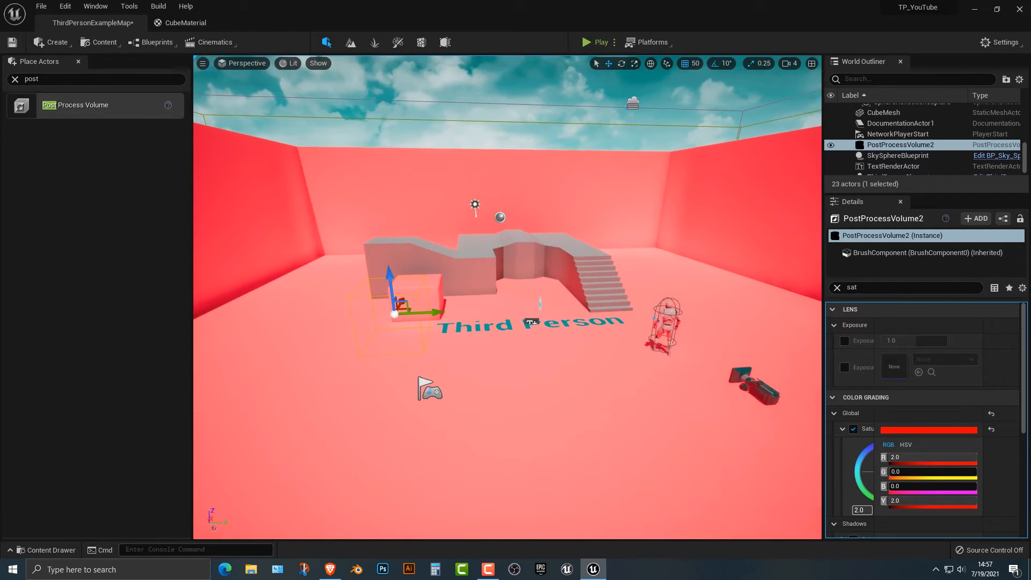
{"action": "mouse_move", "coordinate": [972, 501]}
{"action": "left_mouse_down"}
{"action": "mouse_move", "coordinate": [899, 501]}
{"action": "mouse_move", "coordinate": [973, 500]}
{"action": "left_mouse_up"}
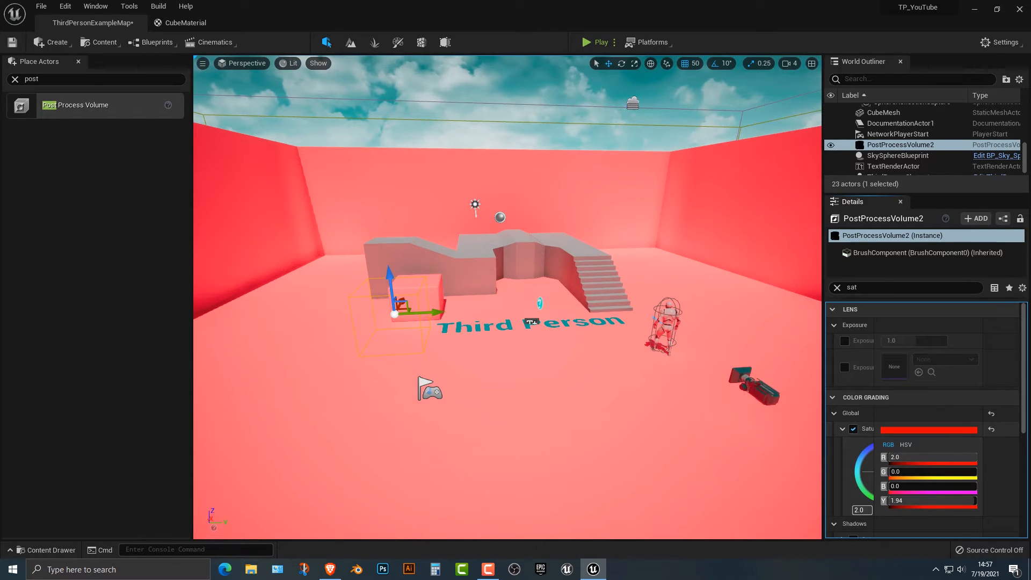
{"action": "left_click", "coordinate": [853, 429]}
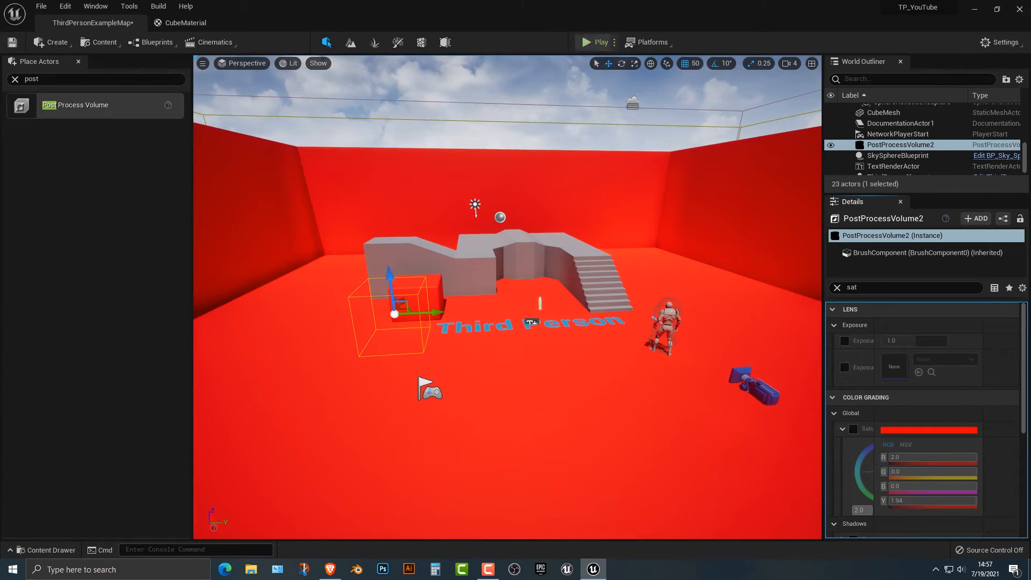
{"action": "left_click", "coordinate": [594, 42]}
{"action": "key", "text": "Escape"}
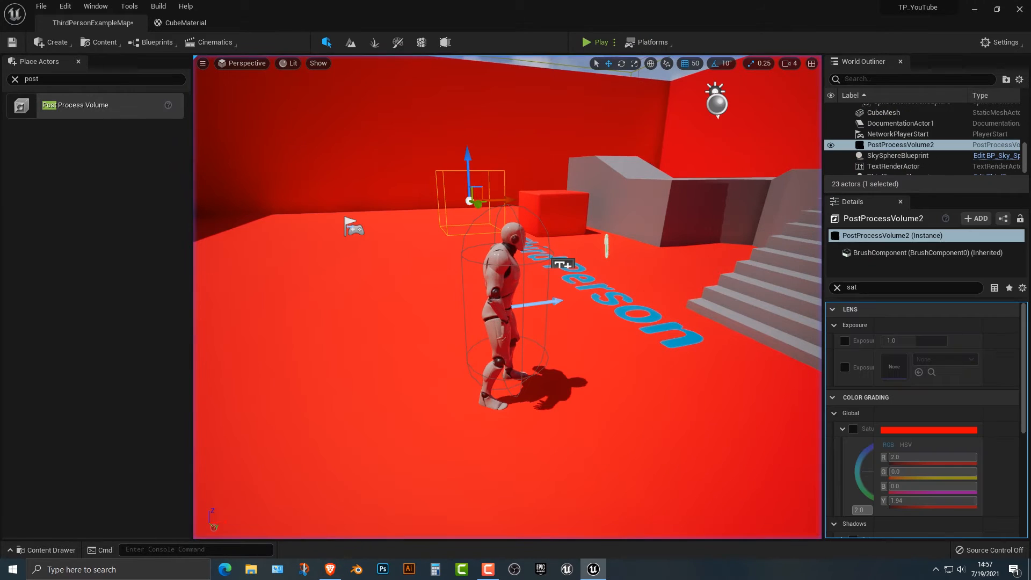
Reselect the post process volume, re-enable its global saturation override, and set R to 1.0 and Y to 0.0.
{"action": "left_click", "coordinate": [474, 194]}
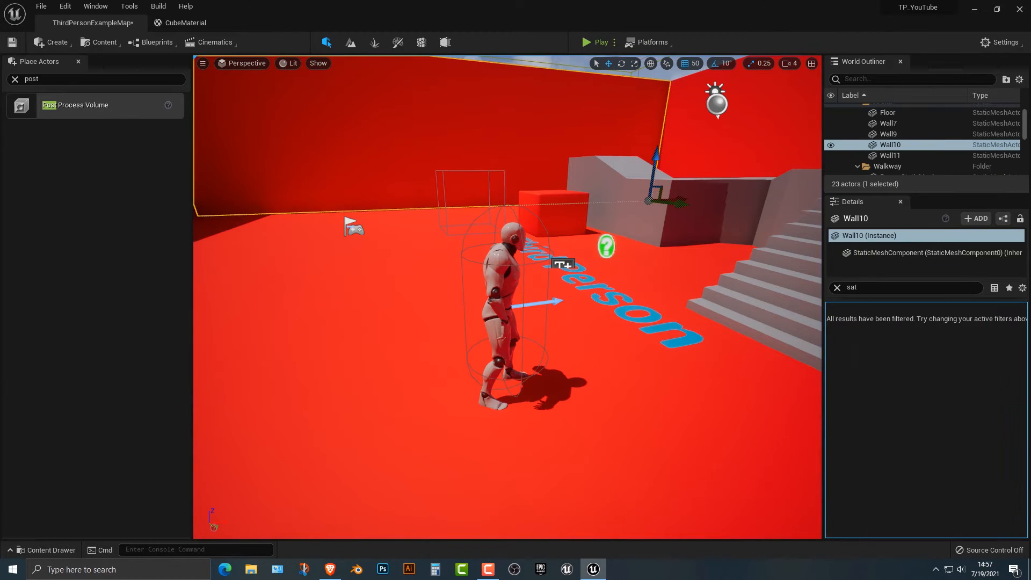
{"action": "left_click", "coordinate": [468, 199]}
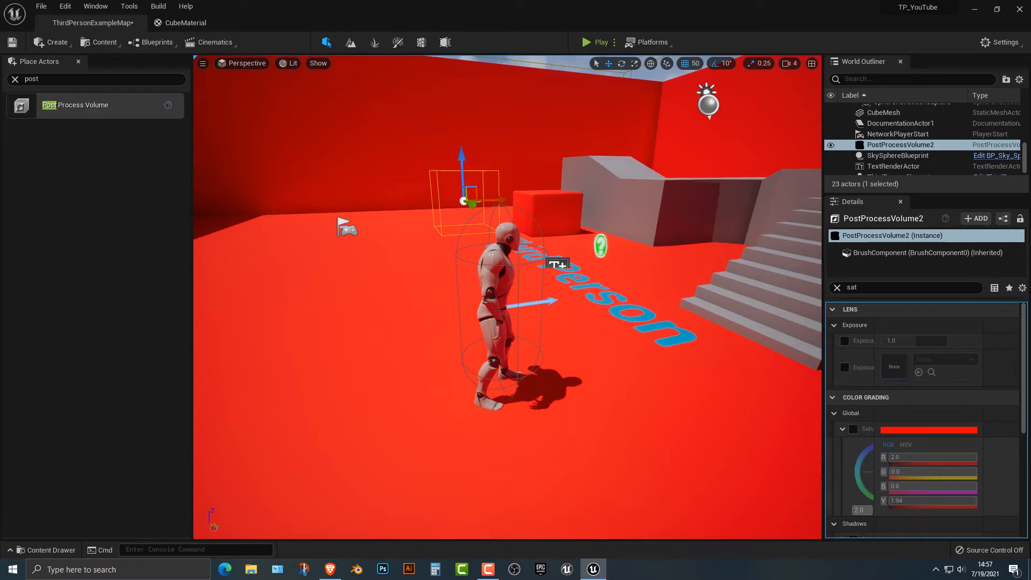
{"action": "left_click", "coordinate": [853, 429]}
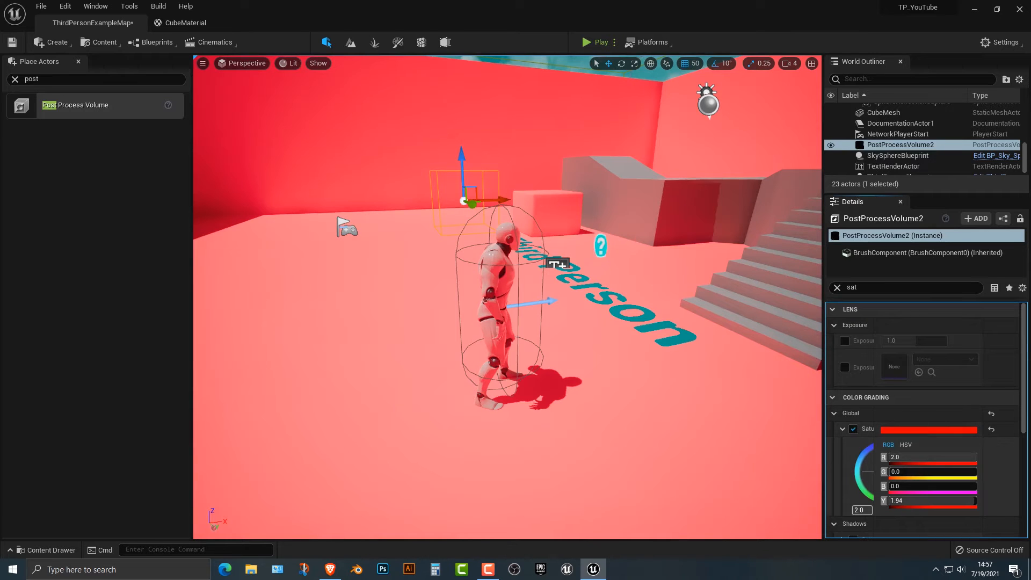
{"action": "left_click_drag", "start_coordinate": [976, 457], "coordinate": [927, 457]}
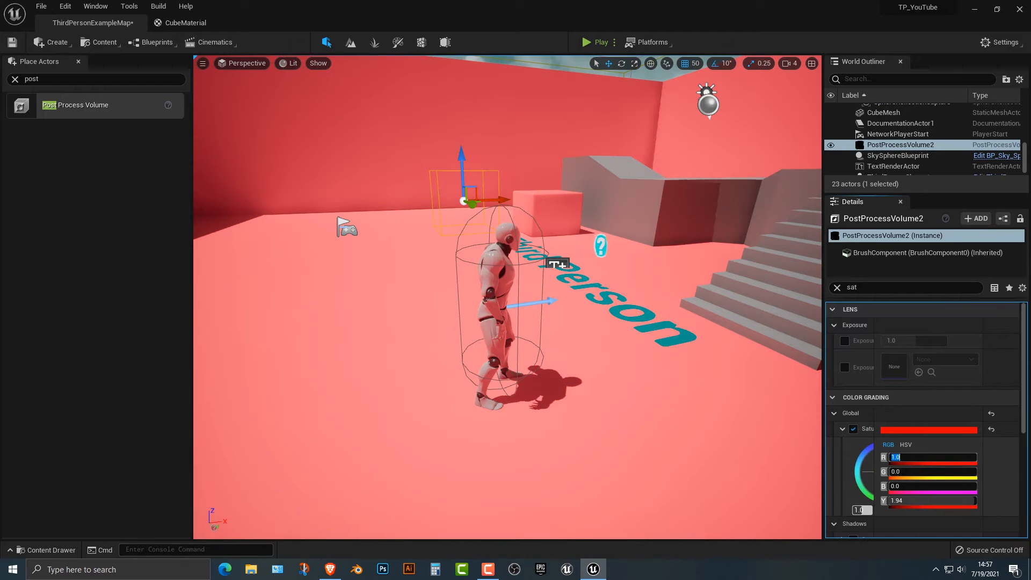
{"action": "left_click_drag", "start_coordinate": [960, 501], "coordinate": [875, 501]}
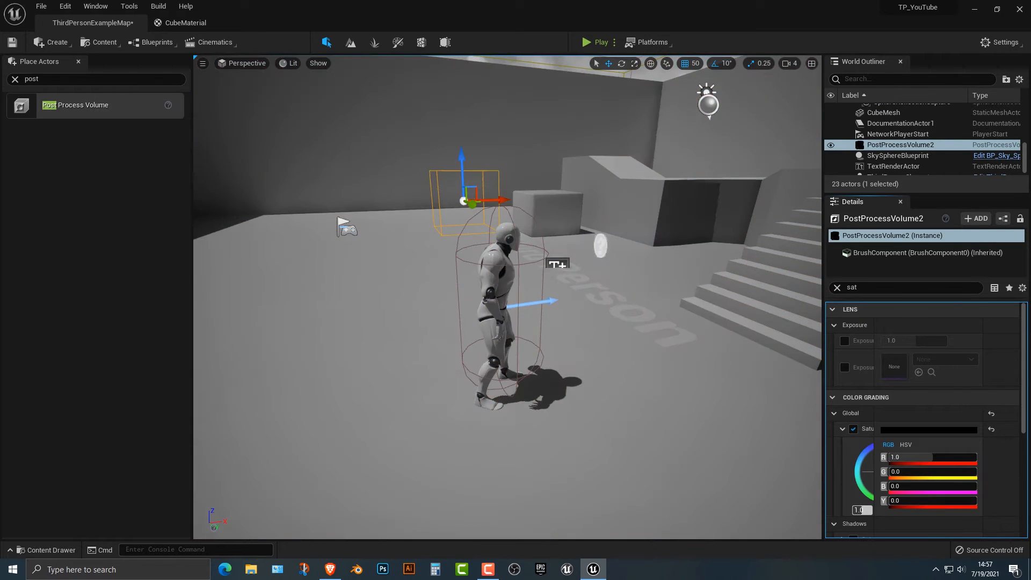
Play the level and run the character around to check the saturation effect, ending the play session.
{"action": "left_click", "coordinate": [594, 42]}
{"action": "left_click", "coordinate": [580, 161]}
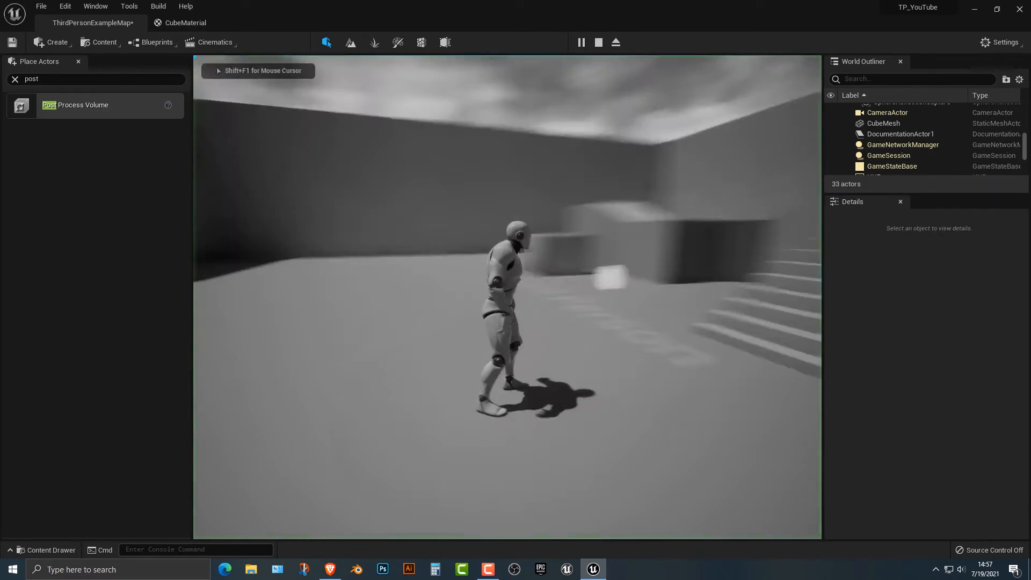
{"action": "key", "text": "w"}
{"action": "key", "text": "w"}
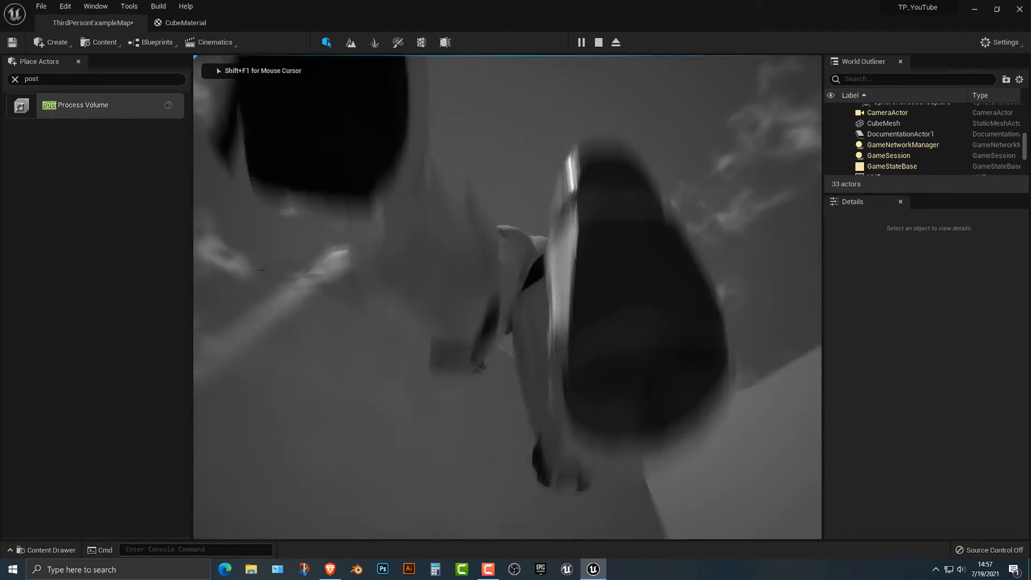
{"action": "key", "text": "w"}
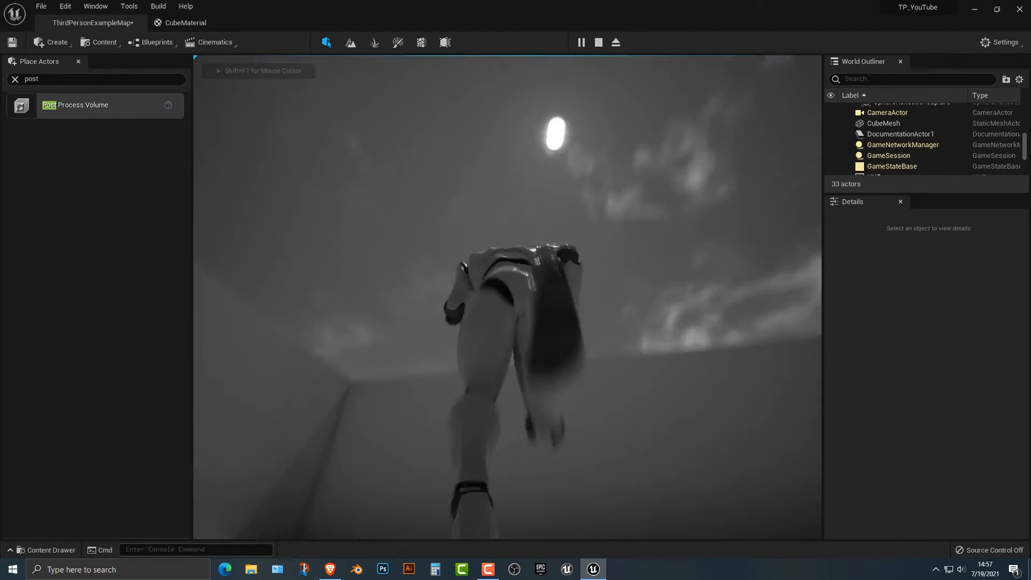
{"action": "key", "text": "Escape"}
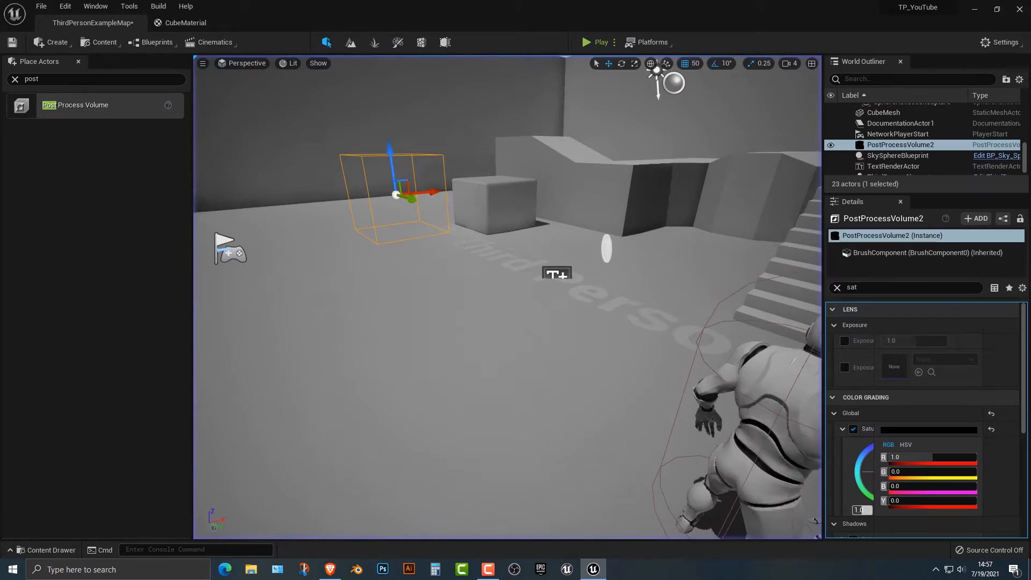
Filter the post process volume's properties by "infi" and turn off Infinite Extent.
{"action": "key", "text": "s"}
{"action": "right_click_drag", "start_coordinate": [507, 297], "coordinate": [671, 309]}
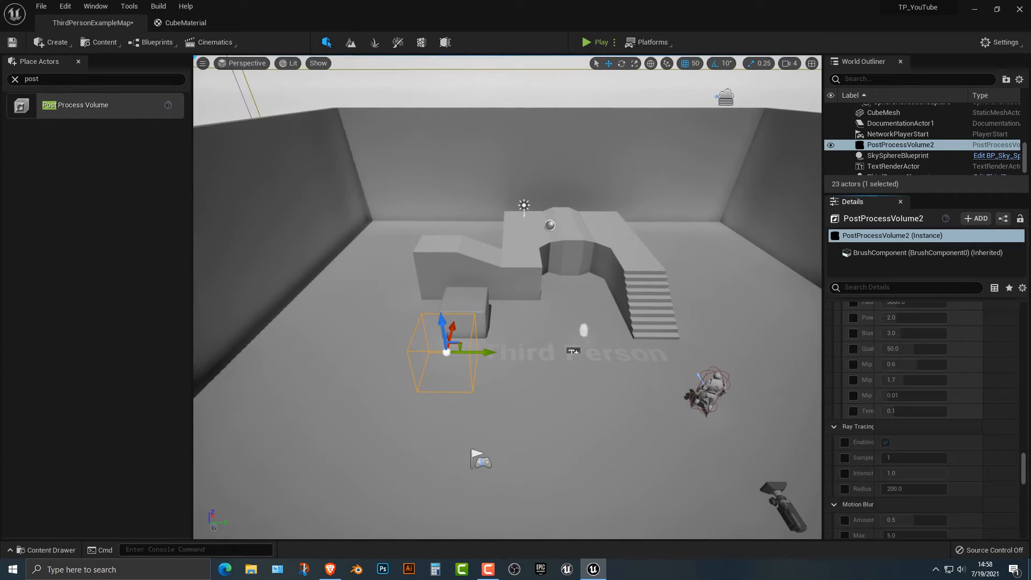
{"action": "left_click", "coordinate": [908, 287]}
{"action": "type", "text": "un"}
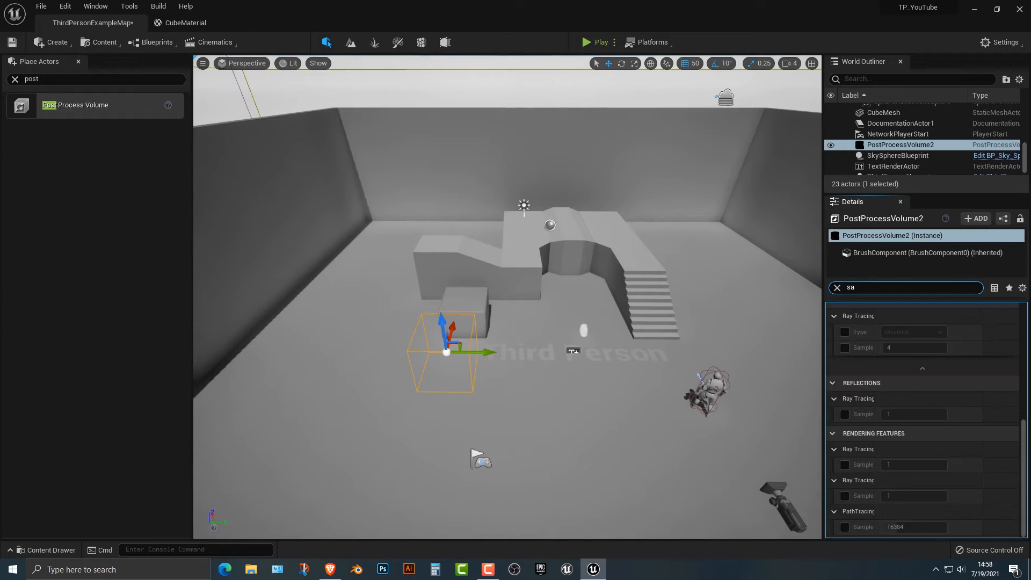
{"action": "key", "text": "BackSpace"}
{"action": "key", "text": "BackSpace"}
{"action": "type", "text": "infi"}
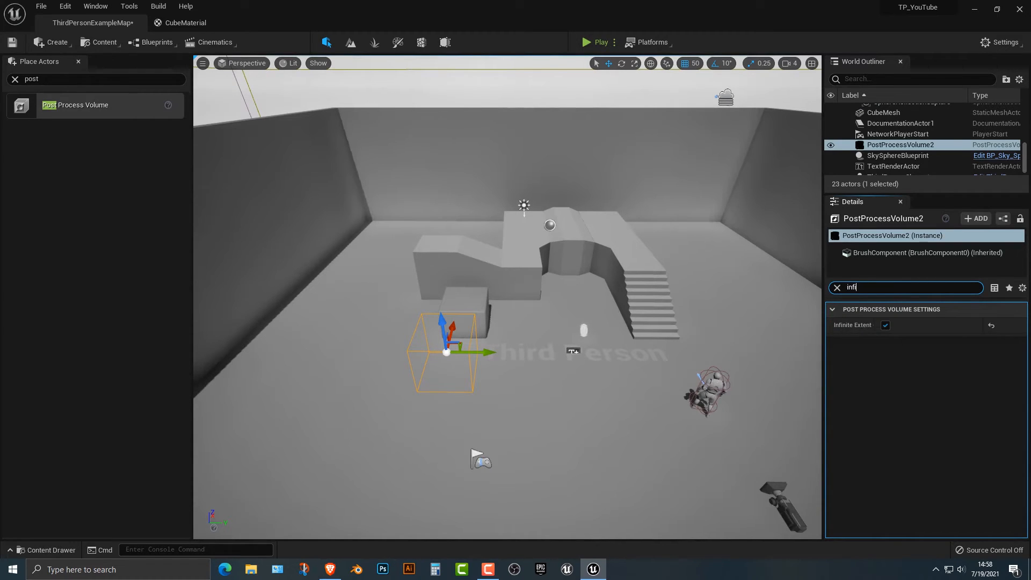
{"action": "left_click", "coordinate": [886, 325]}
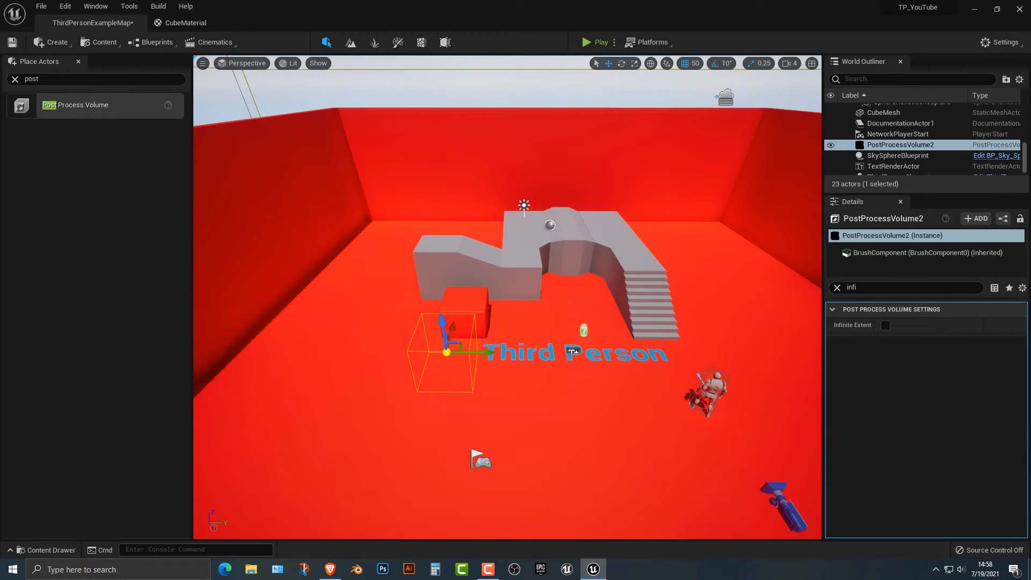
Scale up the post process volume along all three axes to cover a larger area around the red cube.
{"action": "key", "text": "space"}
{"action": "key", "text": "space"}
{"action": "left_click_drag", "start_coordinate": [477, 352], "coordinate": [559, 353]}
{"action": "left_click_drag", "start_coordinate": [452, 331], "coordinate": [466, 265]}
{"action": "left_click_drag", "start_coordinate": [442, 324], "coordinate": [438, 278]}
{"action": "left_click_drag", "start_coordinate": [480, 352], "coordinate": [451, 353]}
Play the level and run the character in and out of the enlarged volume to compare colors, ending the play session.
{"action": "left_click", "coordinate": [596, 42]}
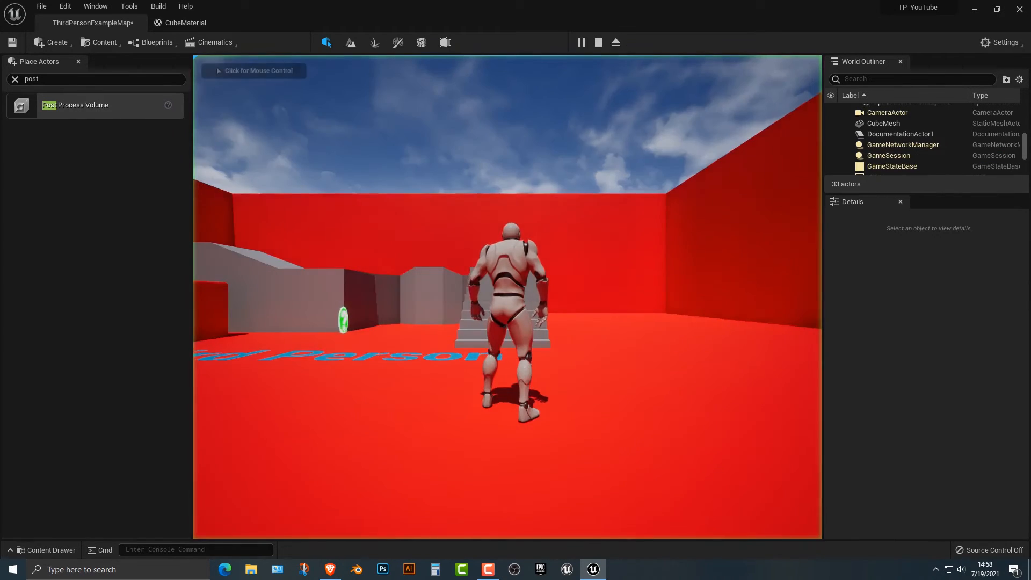
{"action": "key", "text": "w"}
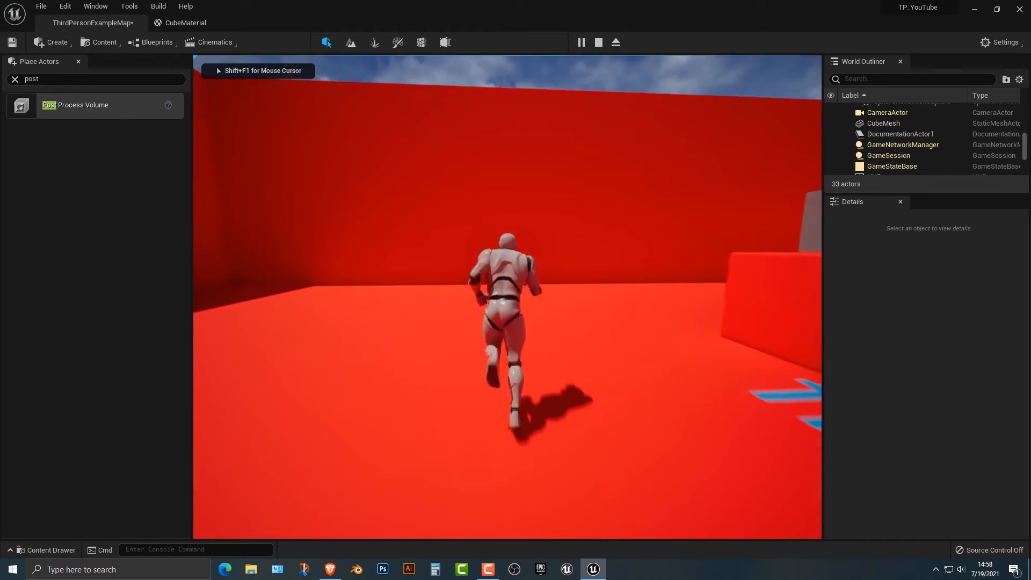
{"action": "key", "text": "s"}
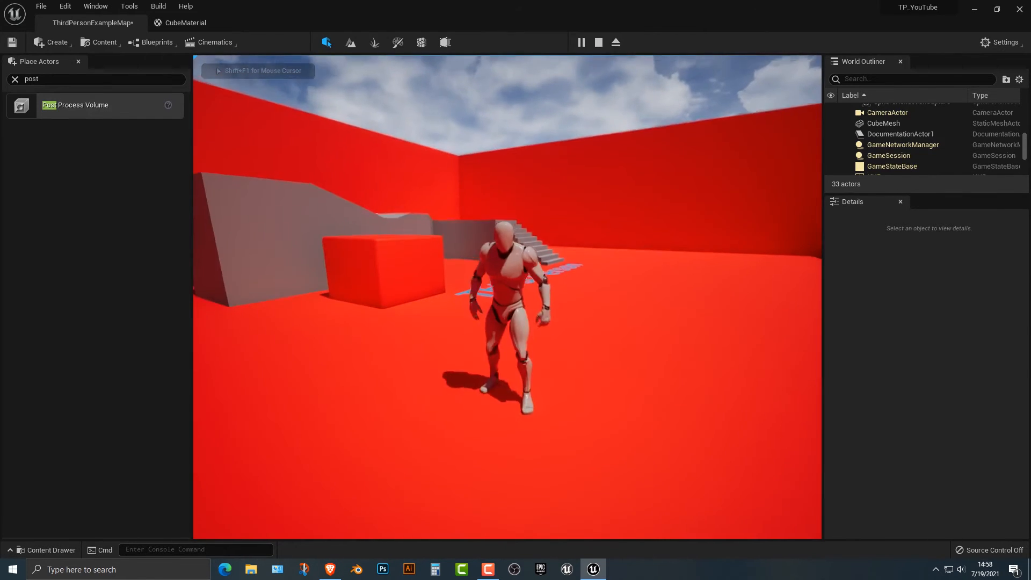
{"action": "key", "text": "w"}
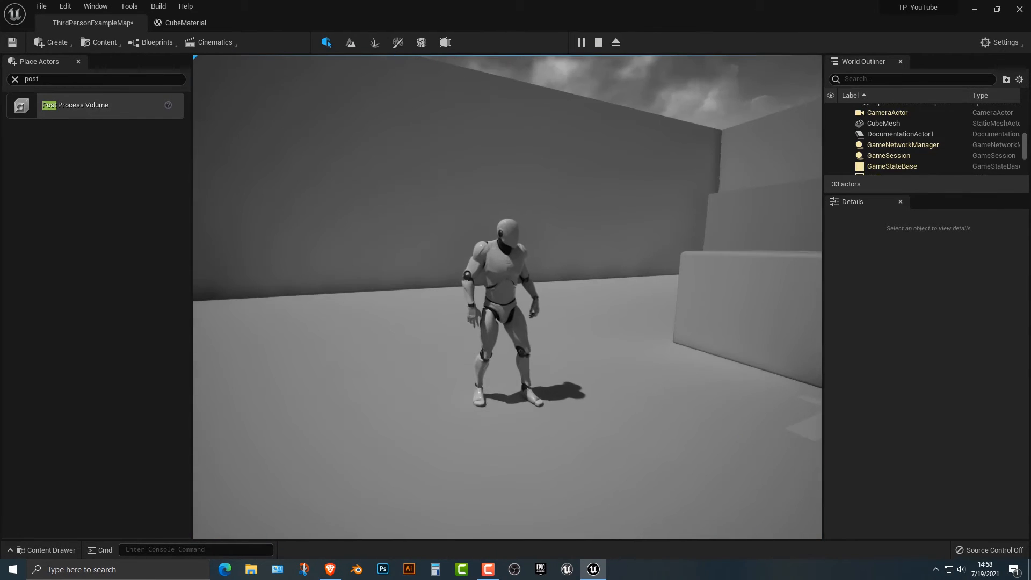
{"action": "key", "text": "w"}
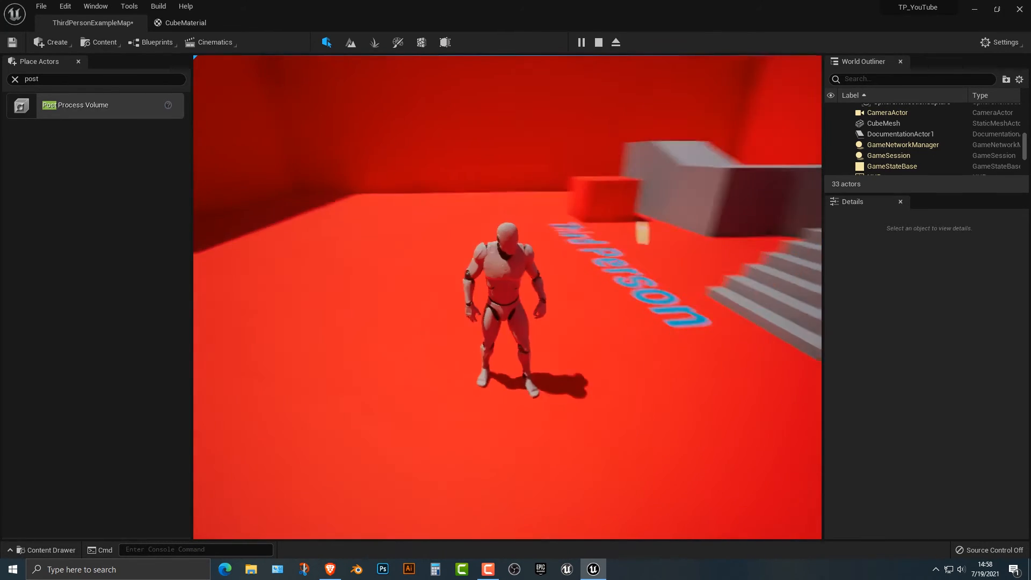
{"action": "key", "text": "w"}
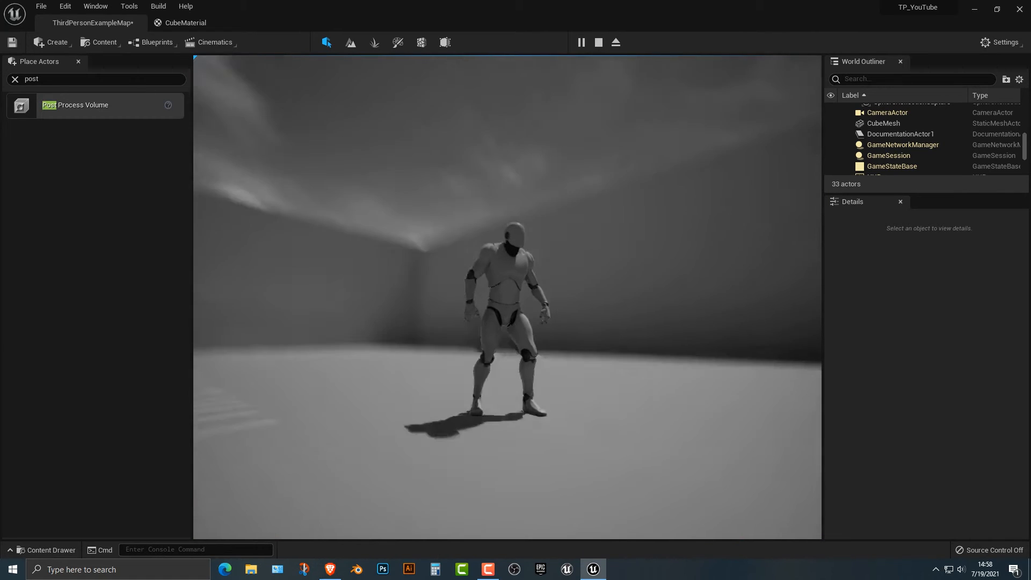
{"action": "key", "text": "w"}
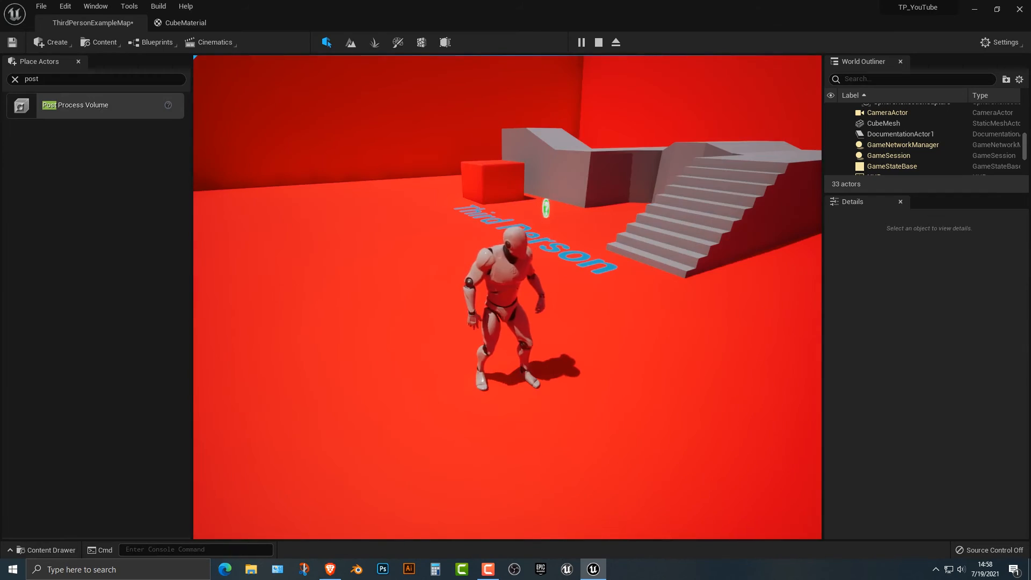
{"action": "key", "text": "Escape"}
Play the level again, moving the character over the cube, raised blocks and stairs and back across the volume's boundary.
{"action": "right_click_drag", "start_coordinate": [508, 297], "coordinate": [484, 337]}
{"action": "key", "text": "w"}
{"action": "key", "text": "s"}
{"action": "key", "text": "a"}
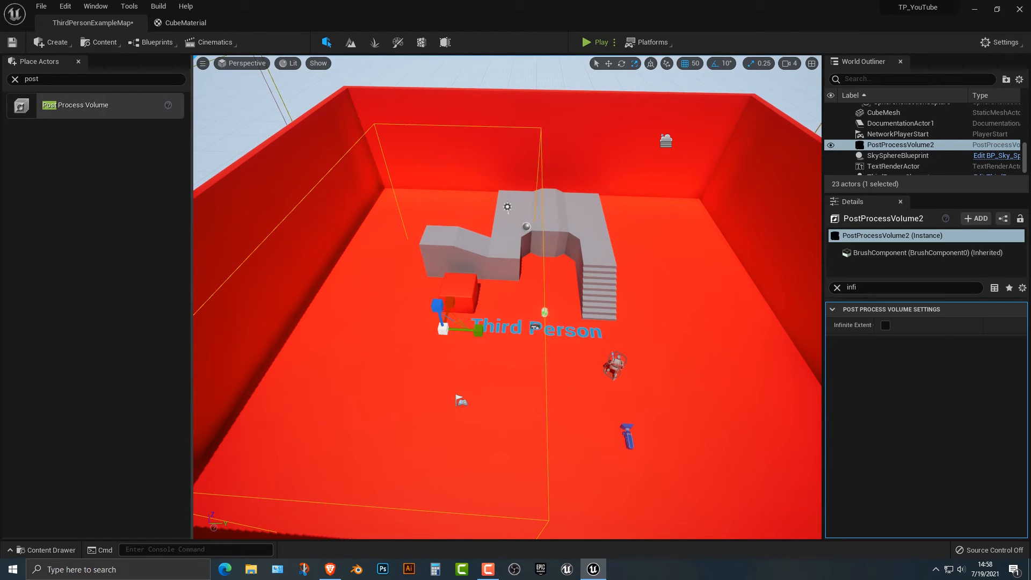
{"action": "left_click", "coordinate": [595, 42]}
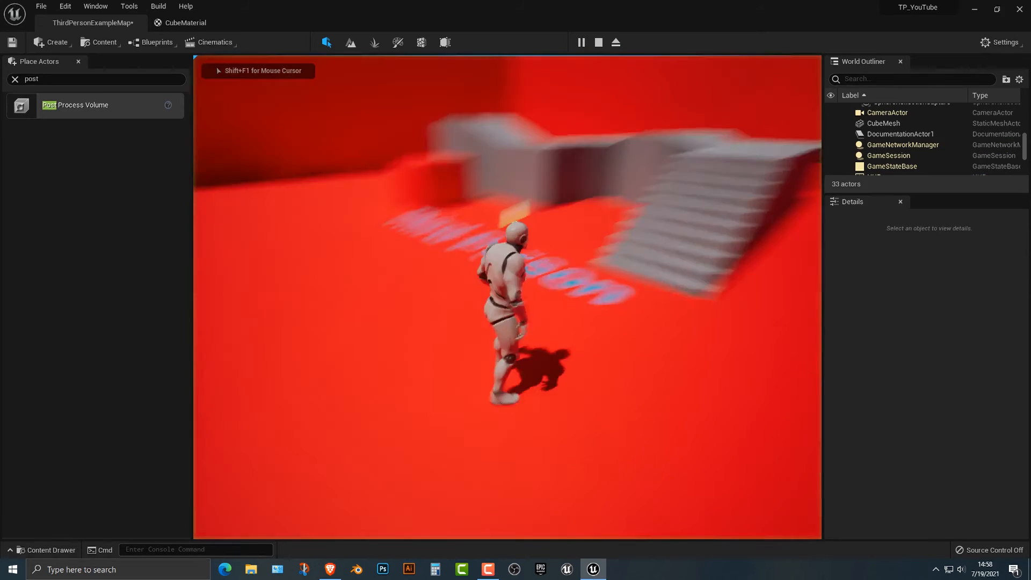
{"action": "key", "text": "w"}
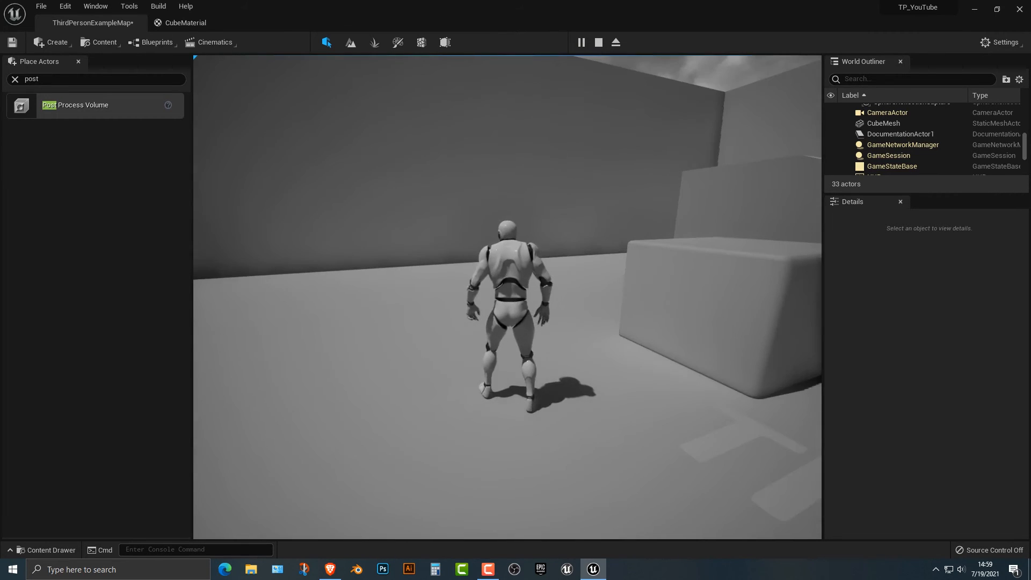
{"action": "key", "text": "w"}
{"action": "key", "text": "space"}
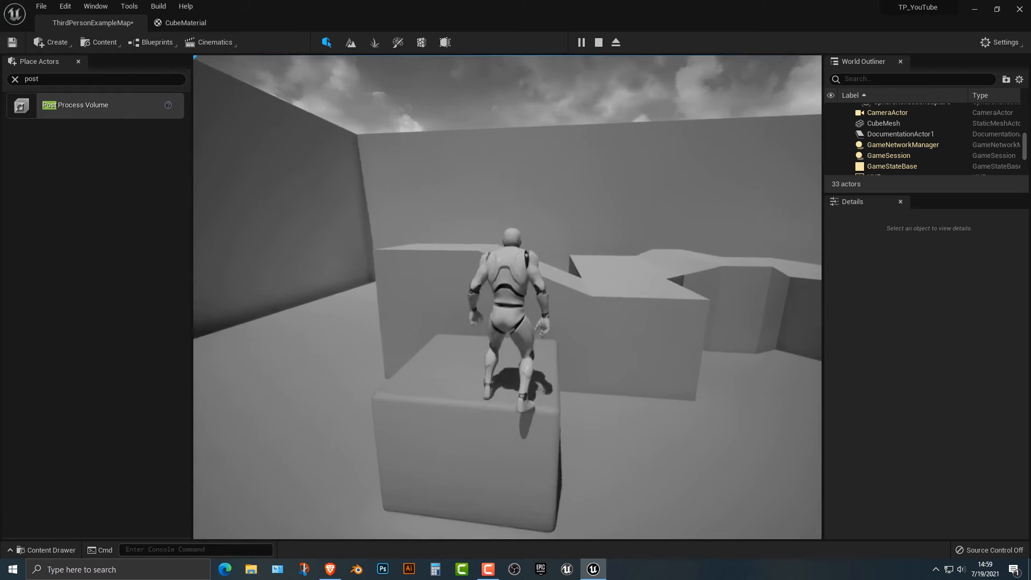
{"action": "key", "text": "w"}
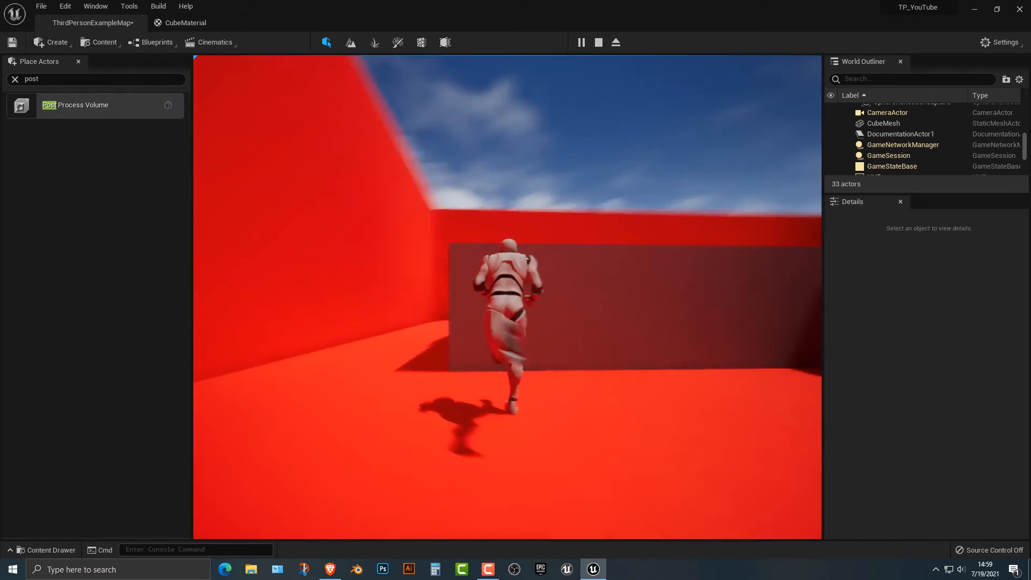
{"action": "key", "text": "w"}
{"action": "key", "text": "space"}
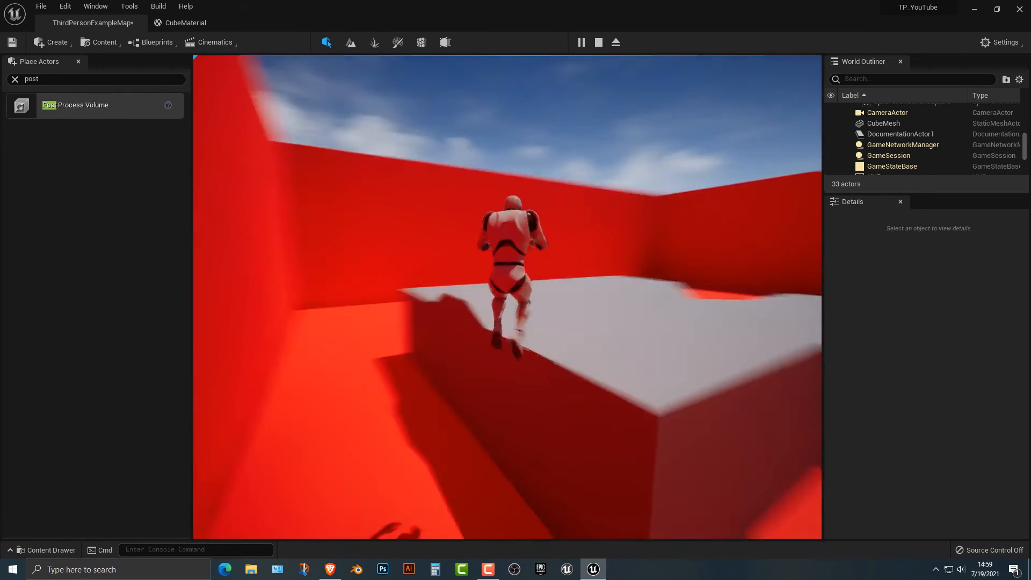
{"action": "key", "text": "w"}
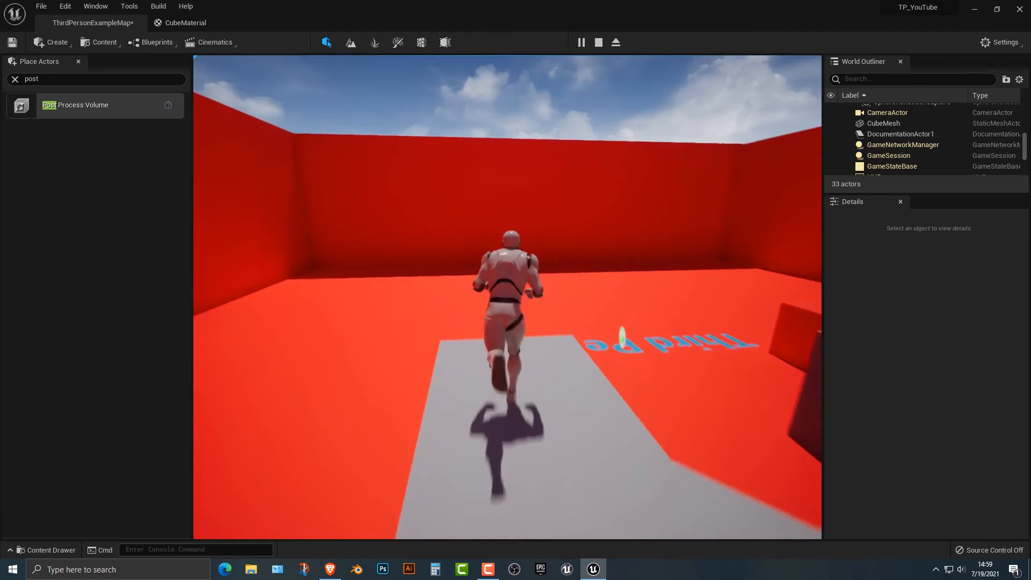
{"action": "key", "text": "w"}
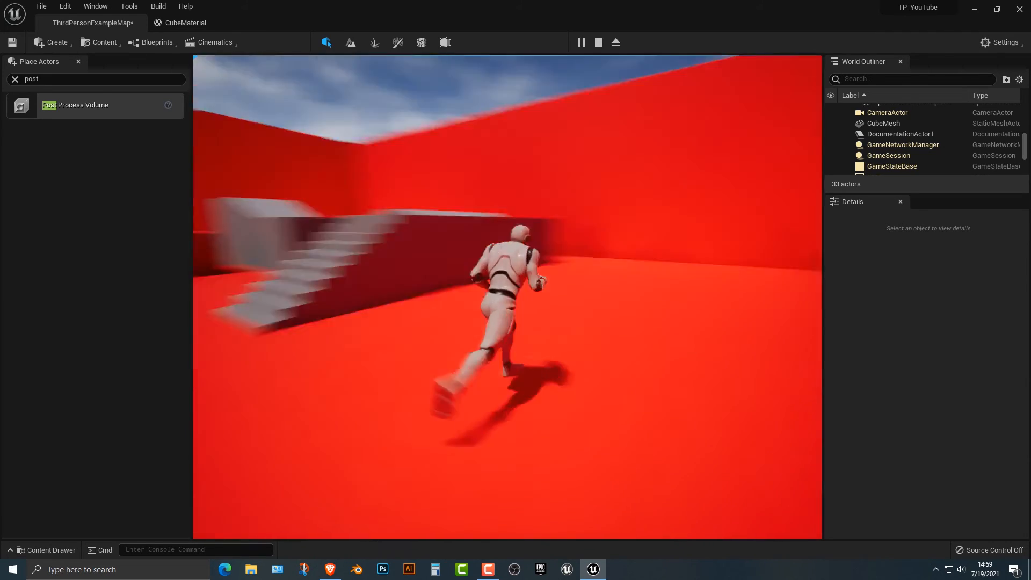
{"action": "key", "text": "w"}
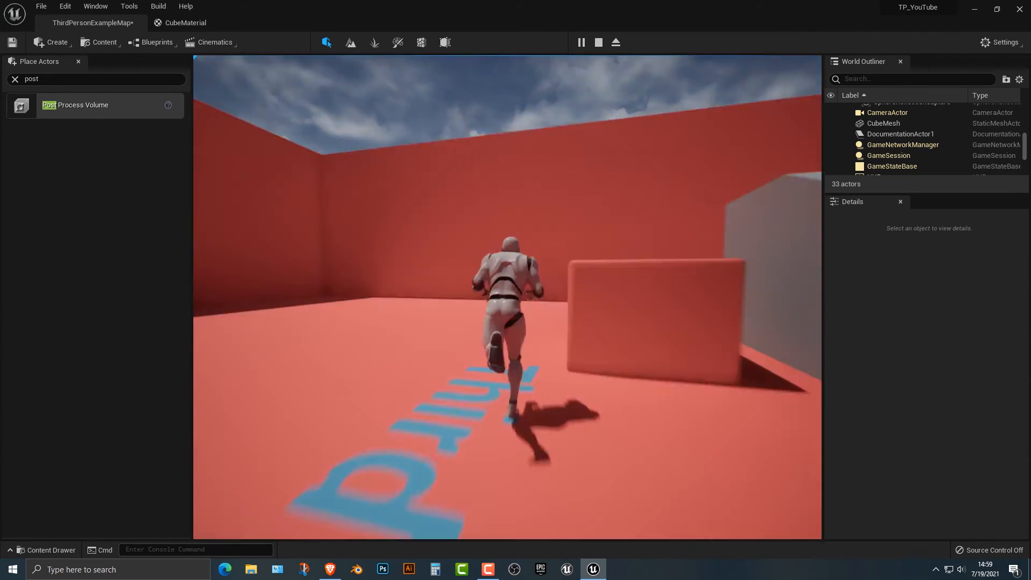
{"action": "key", "text": "w"}
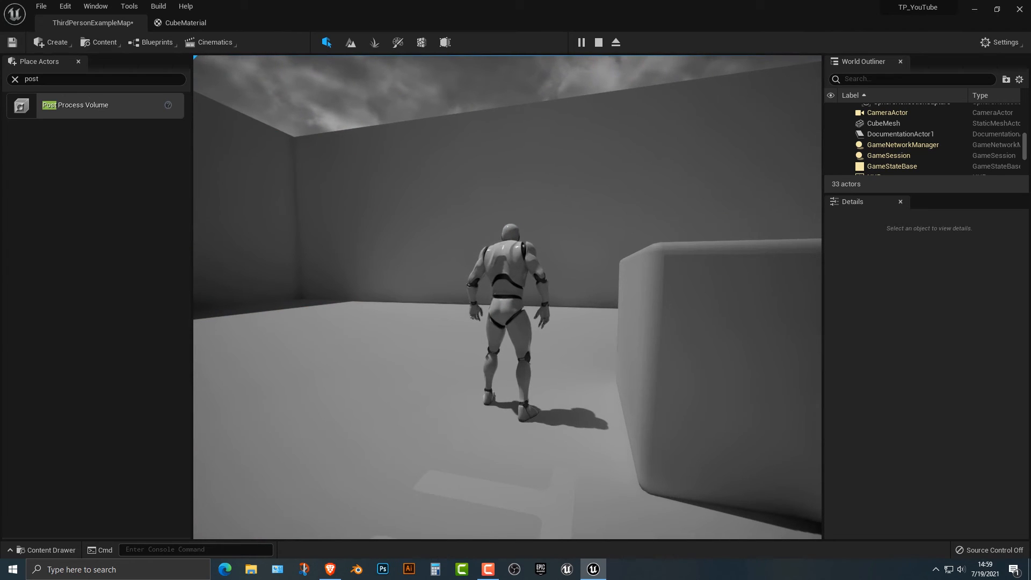